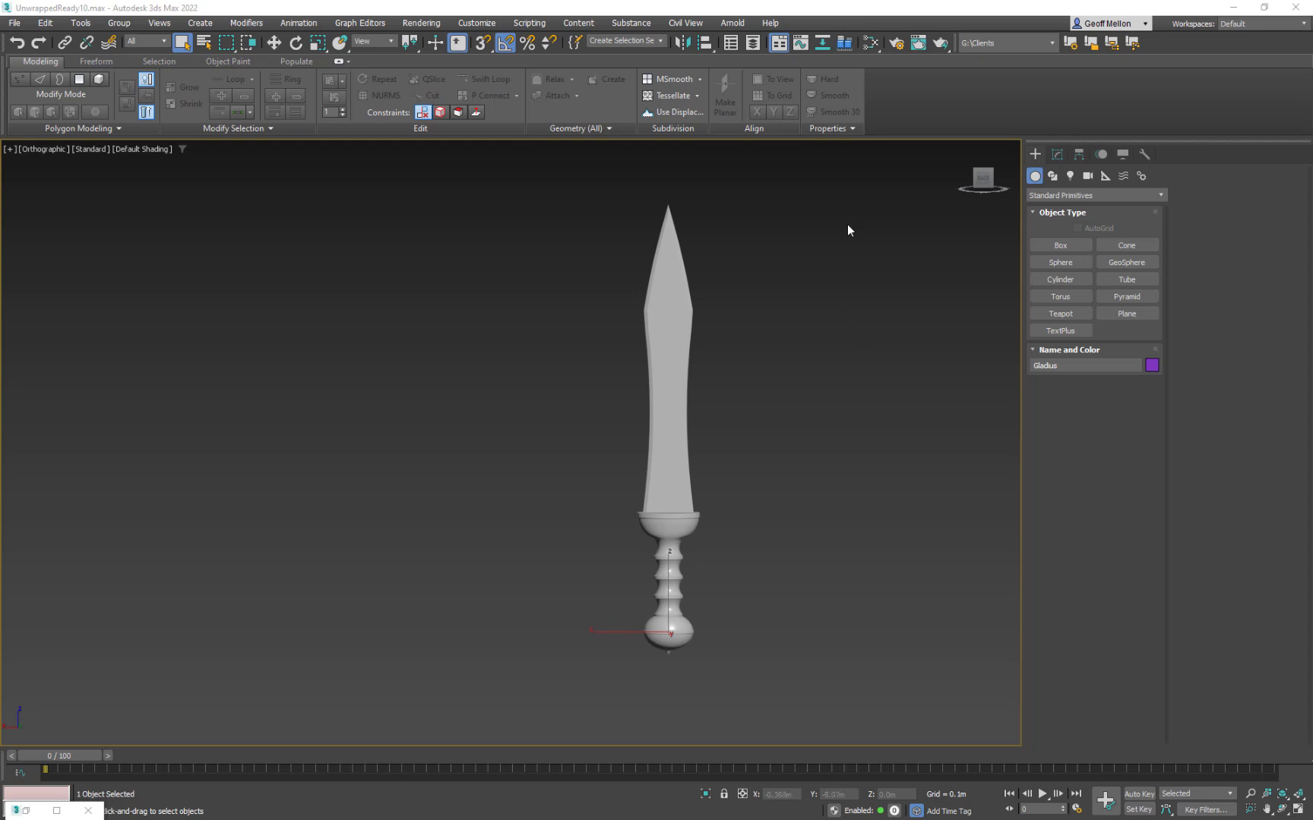
Set the viewport shading to High Quality and inspect the sword from its other side
click(93, 151)
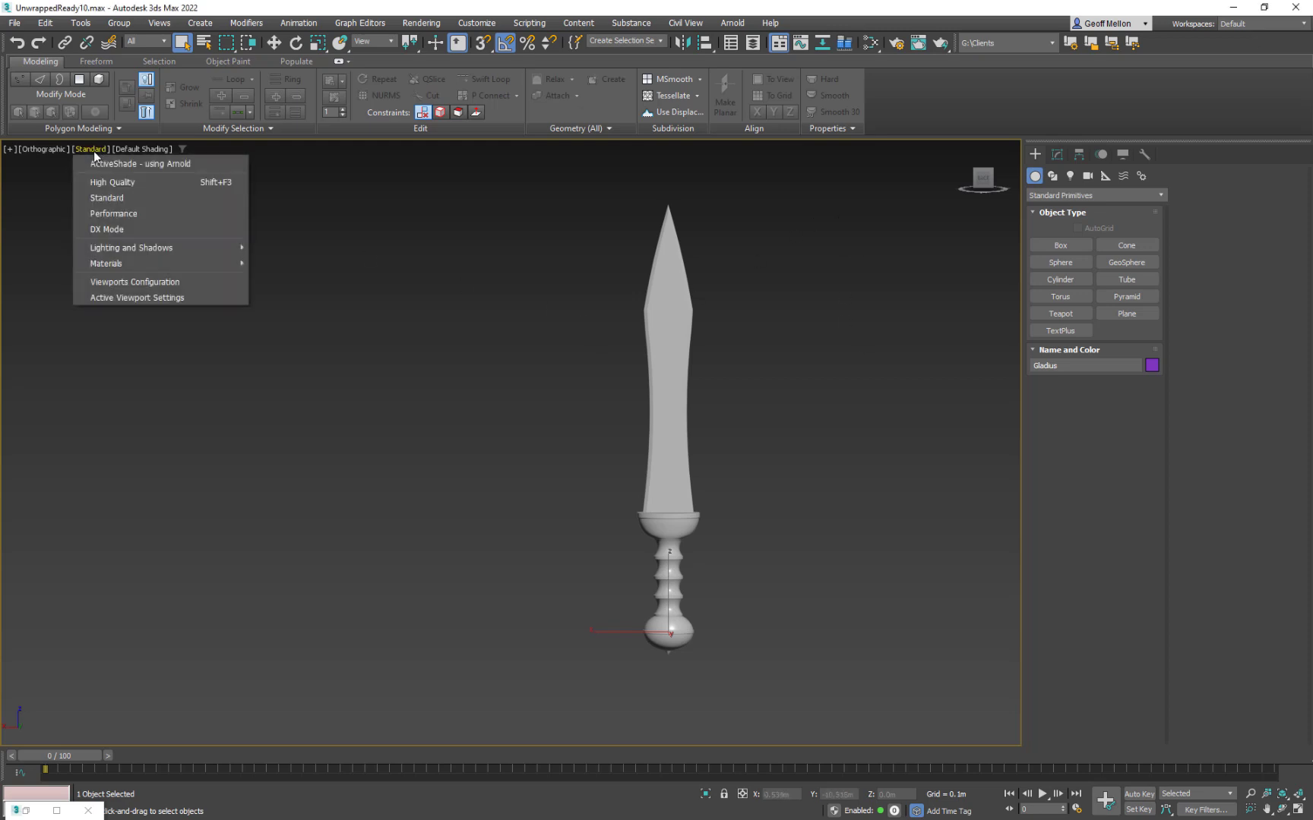
click(111, 182)
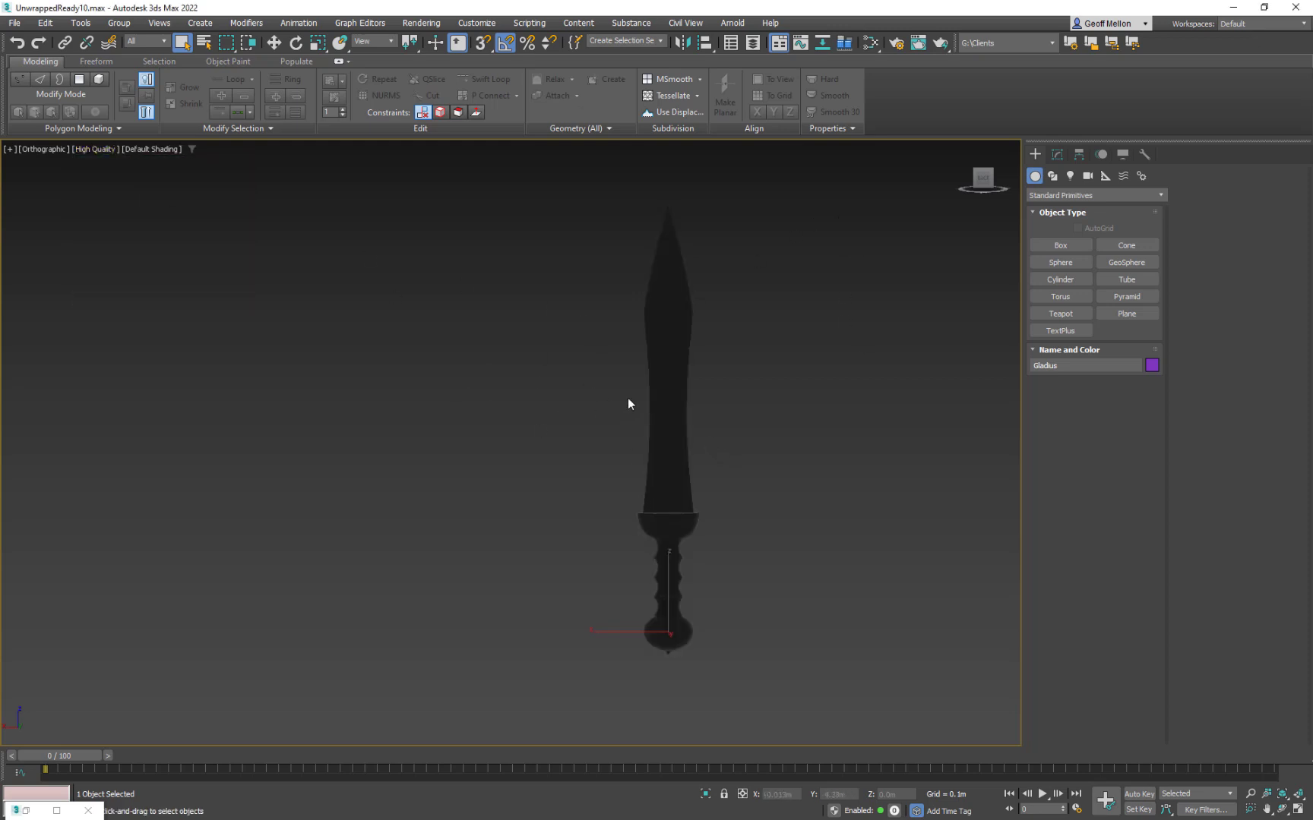
drag(680, 458, 834, 415)
alt+middle_drag(834, 415, 570, 398)
scroll(527, 410, up, 2)
scroll(530, 360, up, 2)
scroll(548, 386, down, 4)
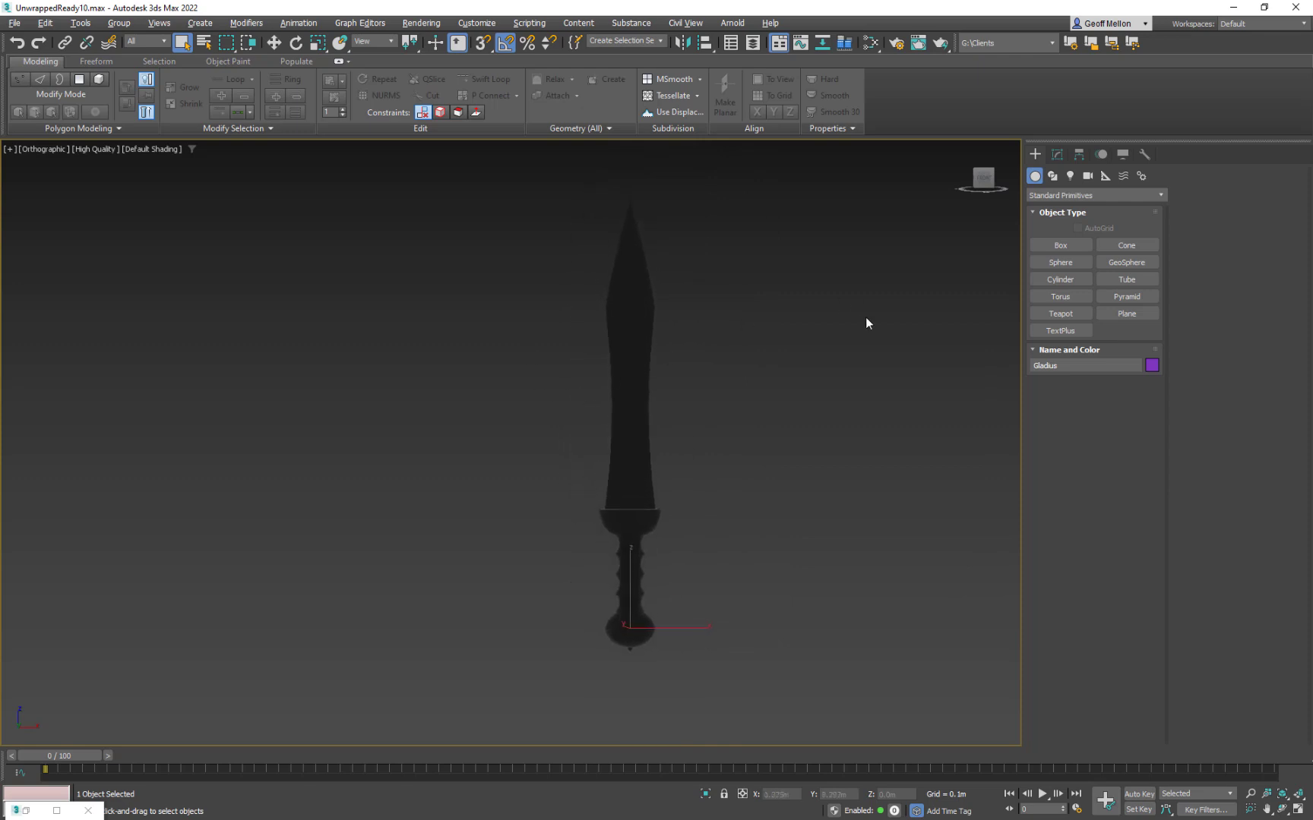
Open the Slate Material Editor, shift its window clear of the viewport's left part, and close the Material/Map Browser
click(870, 44)
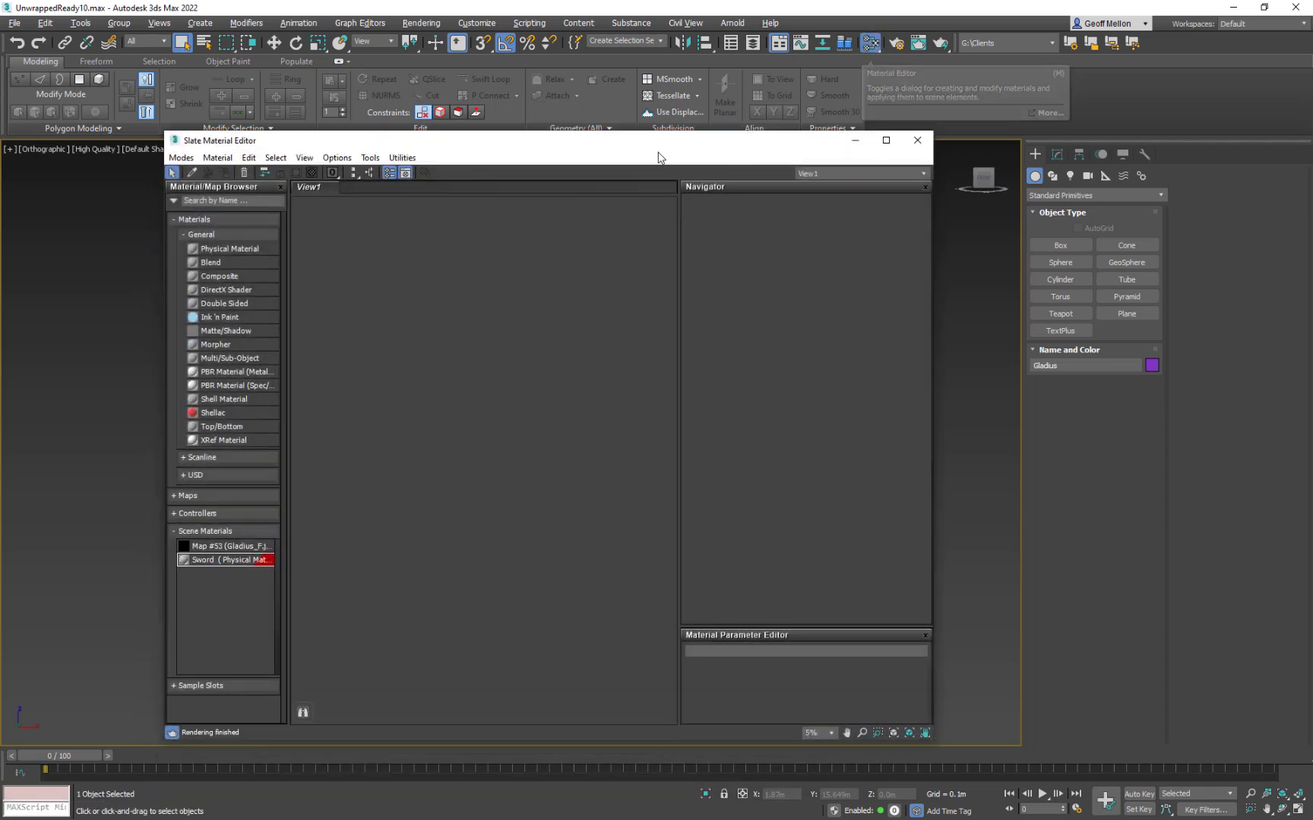
drag(633, 141, 864, 140)
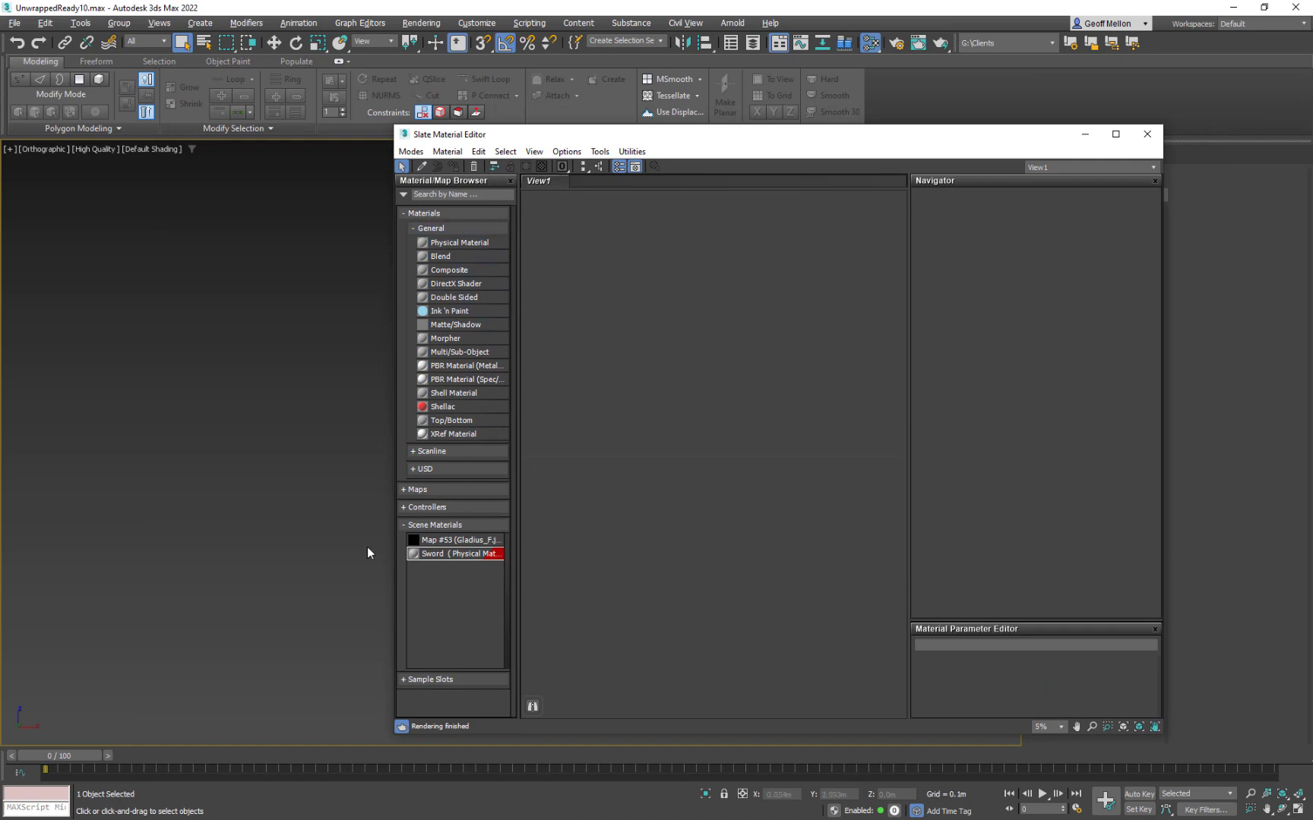
right_click(838, 380)
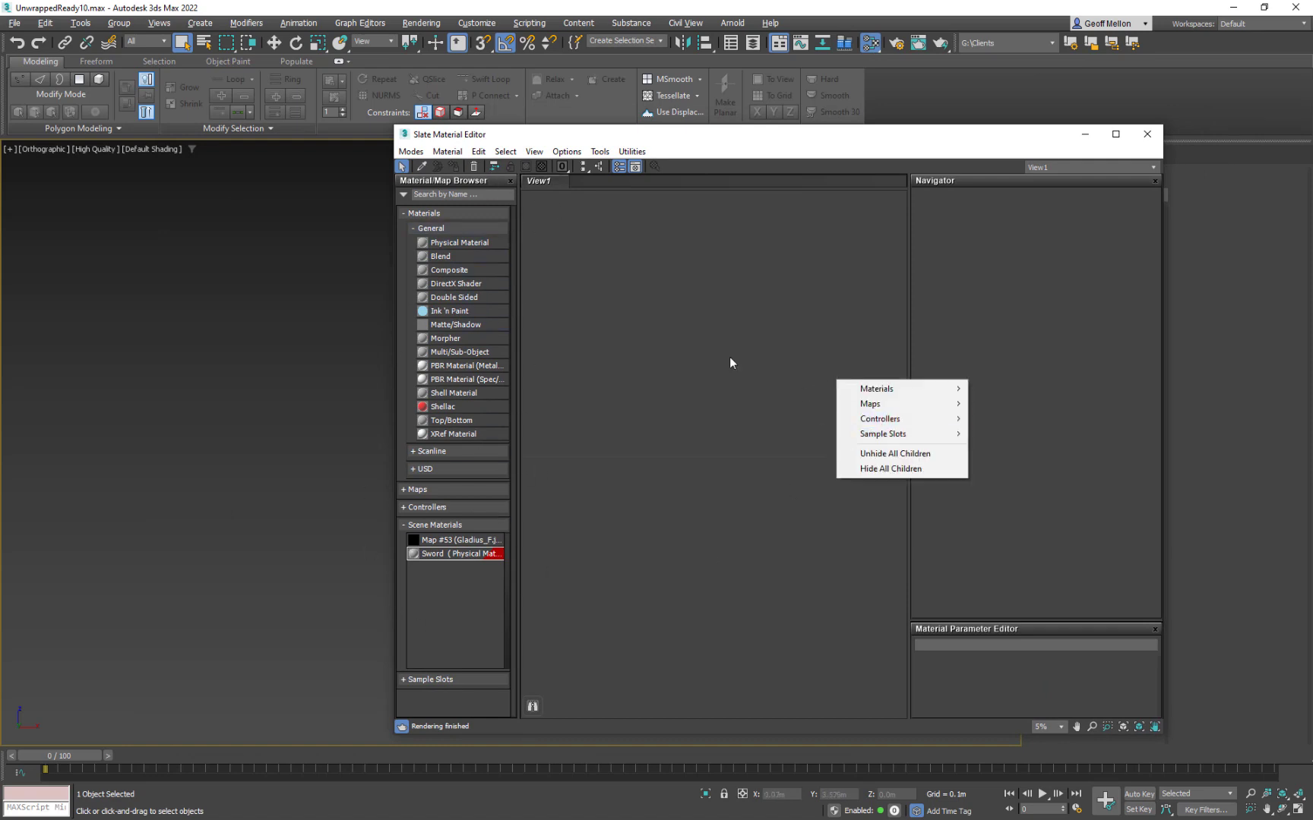
click(509, 181)
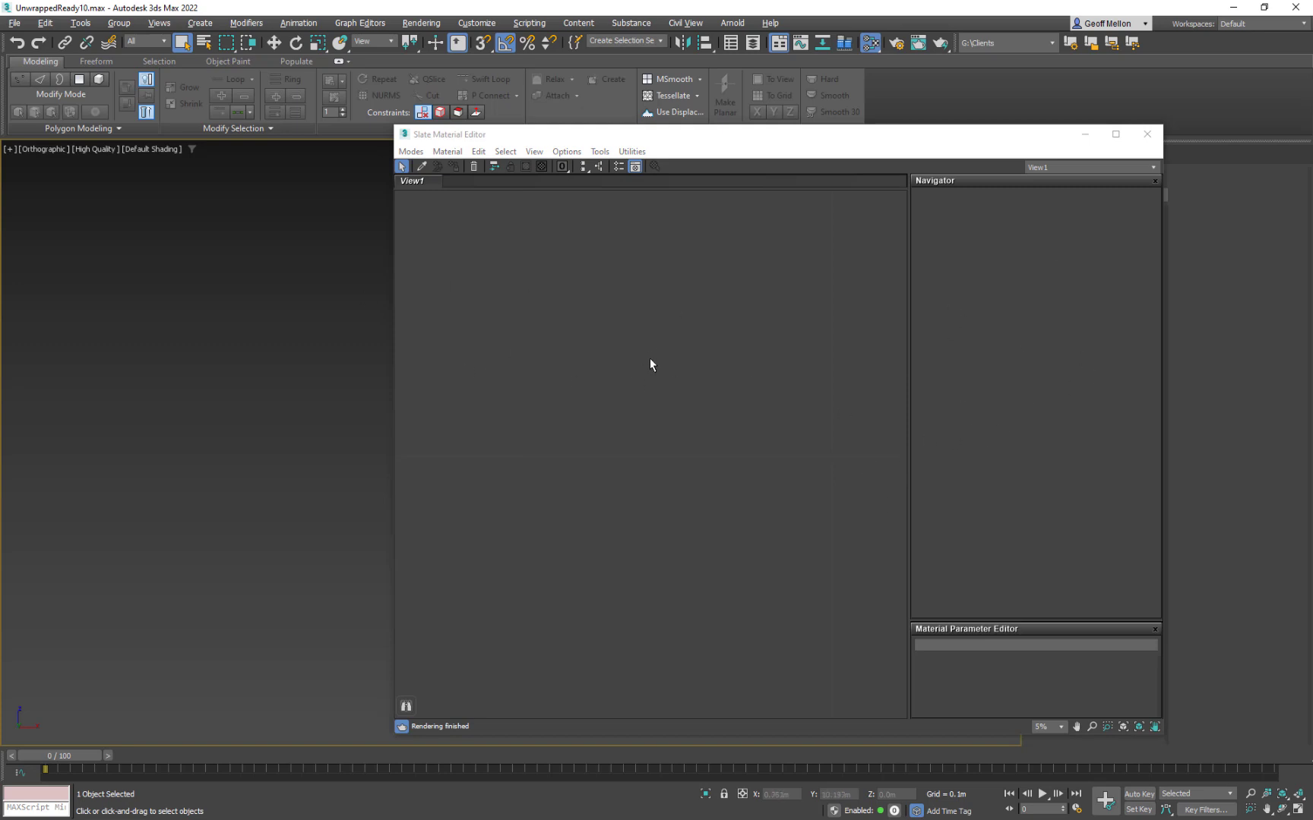
Create a PBR Material (Metal/Rough) node in the material graph and bring the sword into view beside the editor
right_click(688, 374)
mouse_move(750, 383)
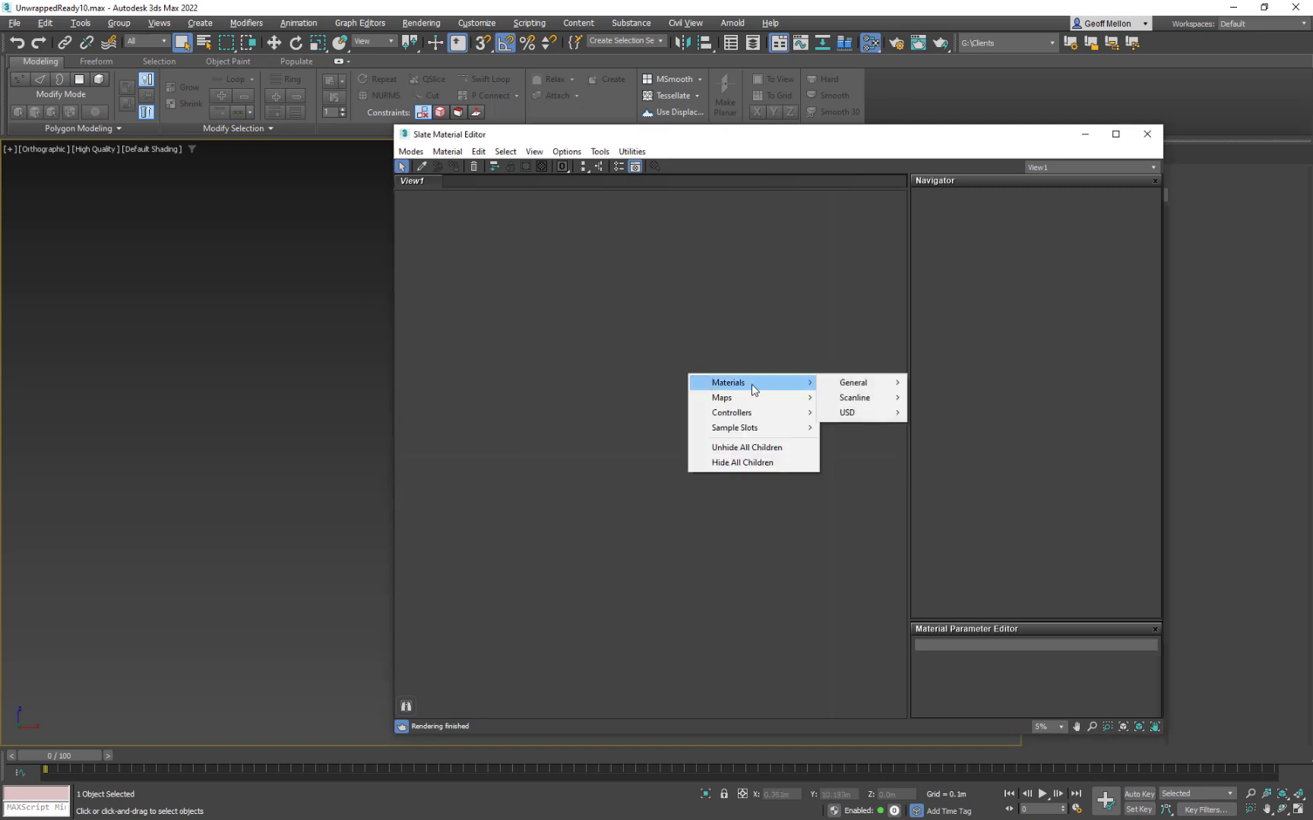
mouse_move(842, 389)
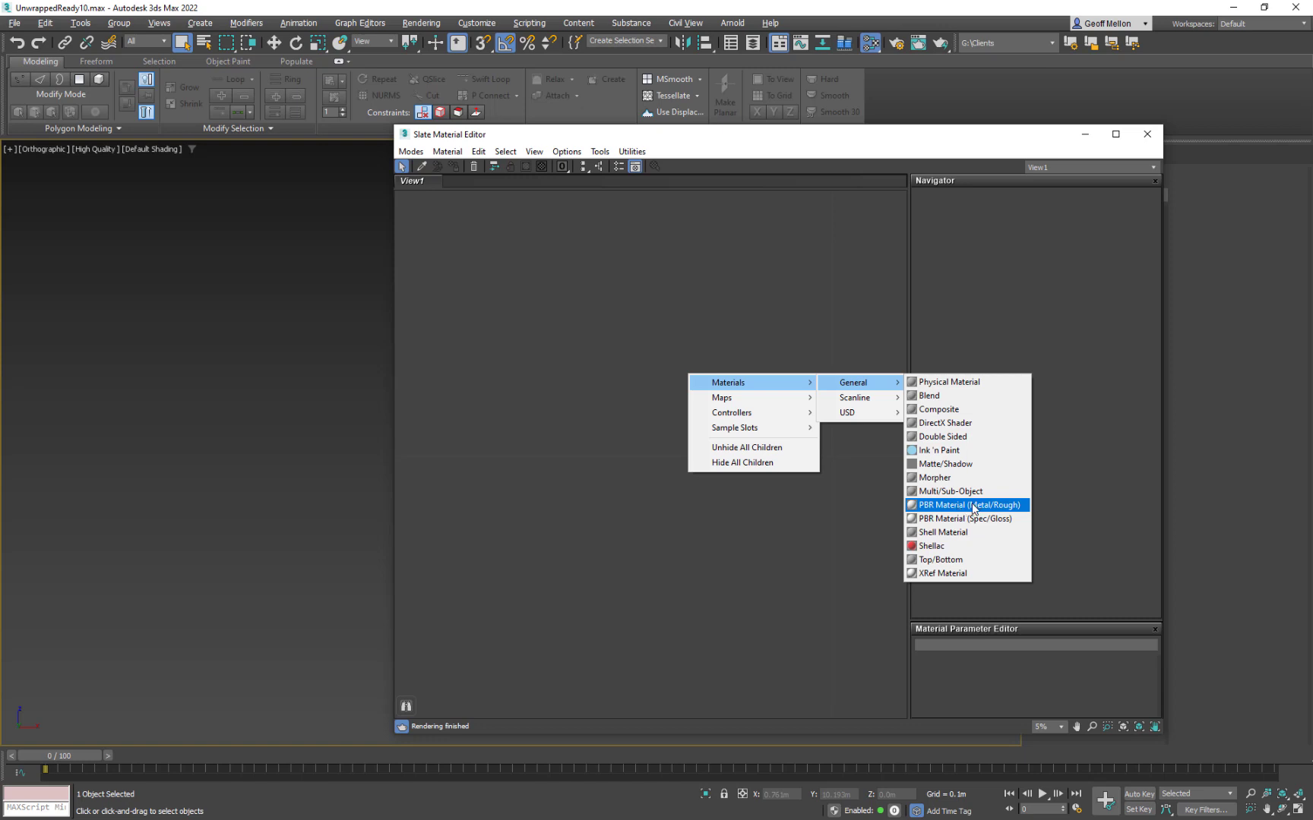
click(974, 507)
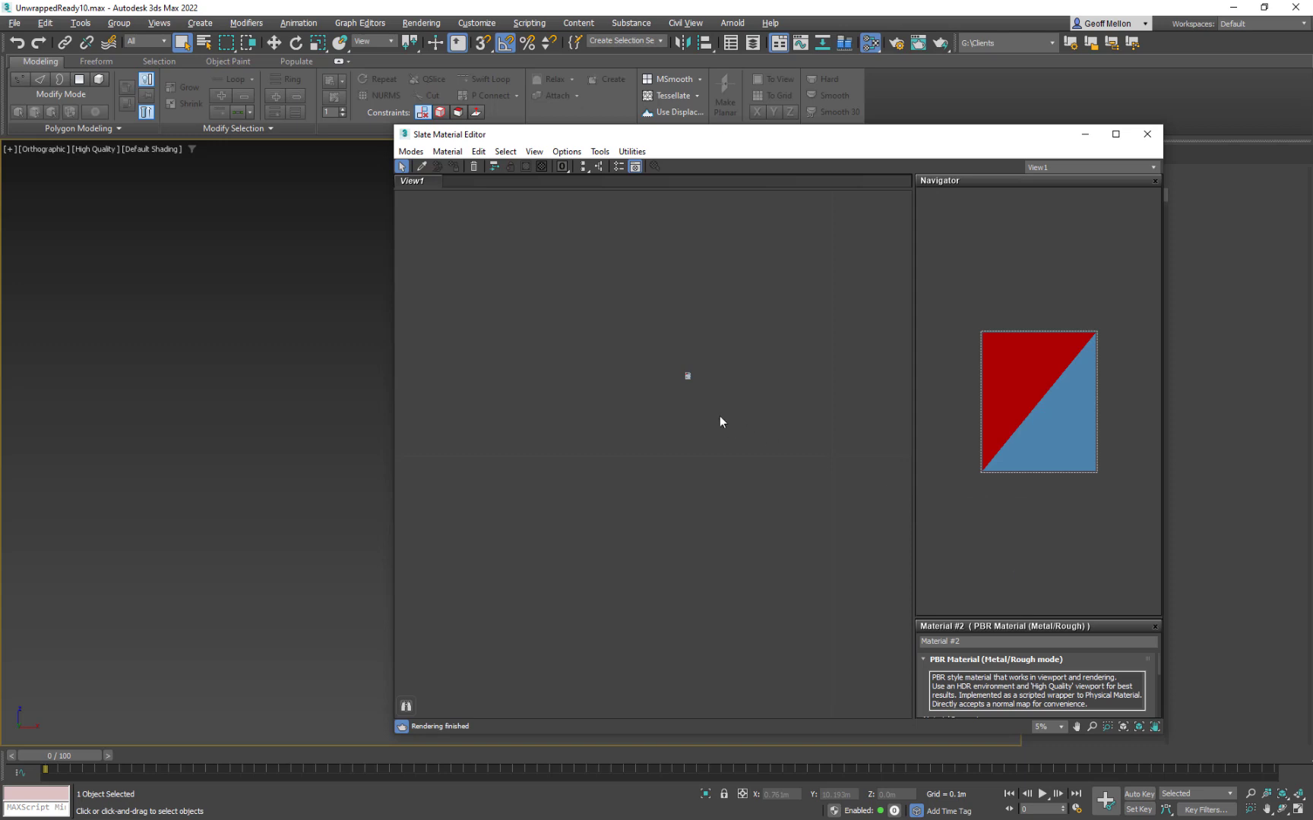
scroll(695, 369, up, 10)
middle_drag(827, 522, 798, 276)
middle_drag(783, 326, 850, 337)
scroll(848, 338, up, 1)
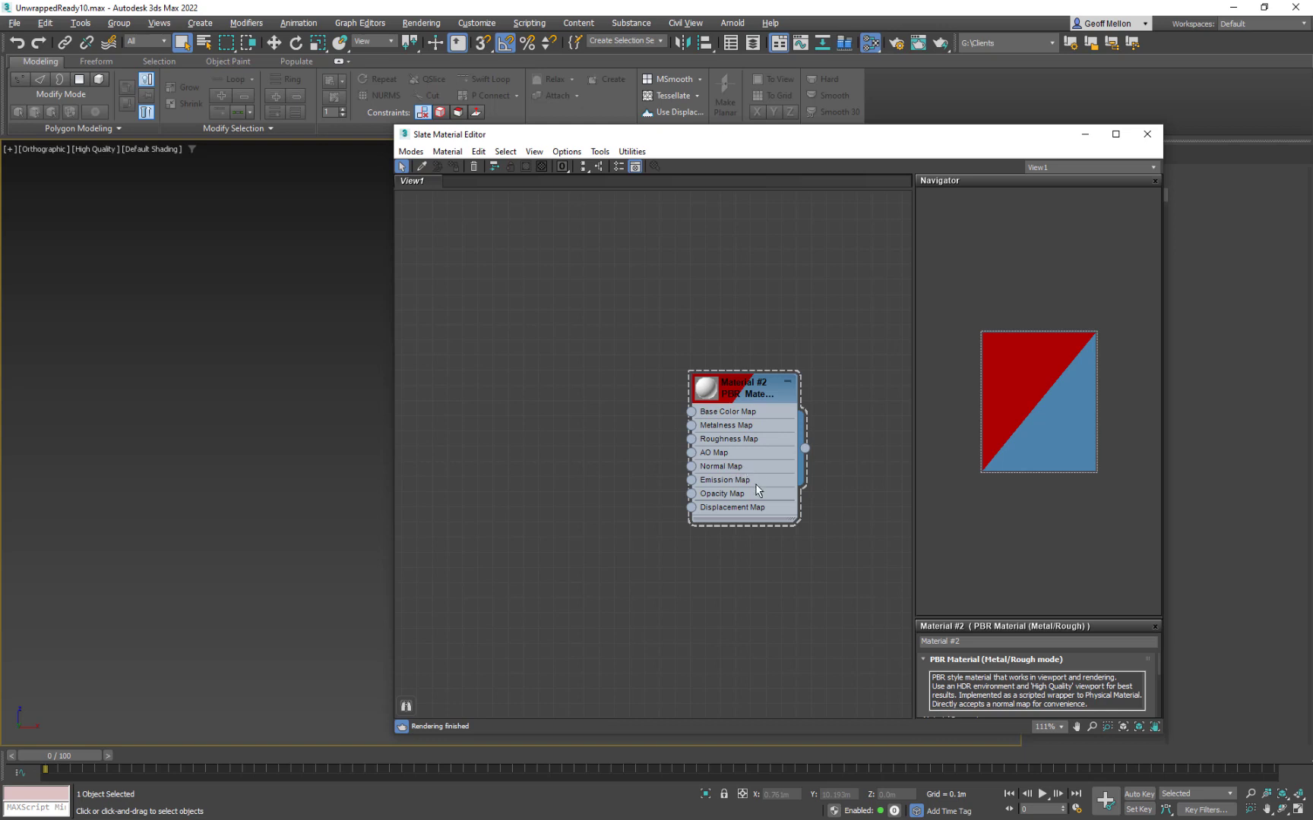
middle_drag(275, 307, 1211, 277)
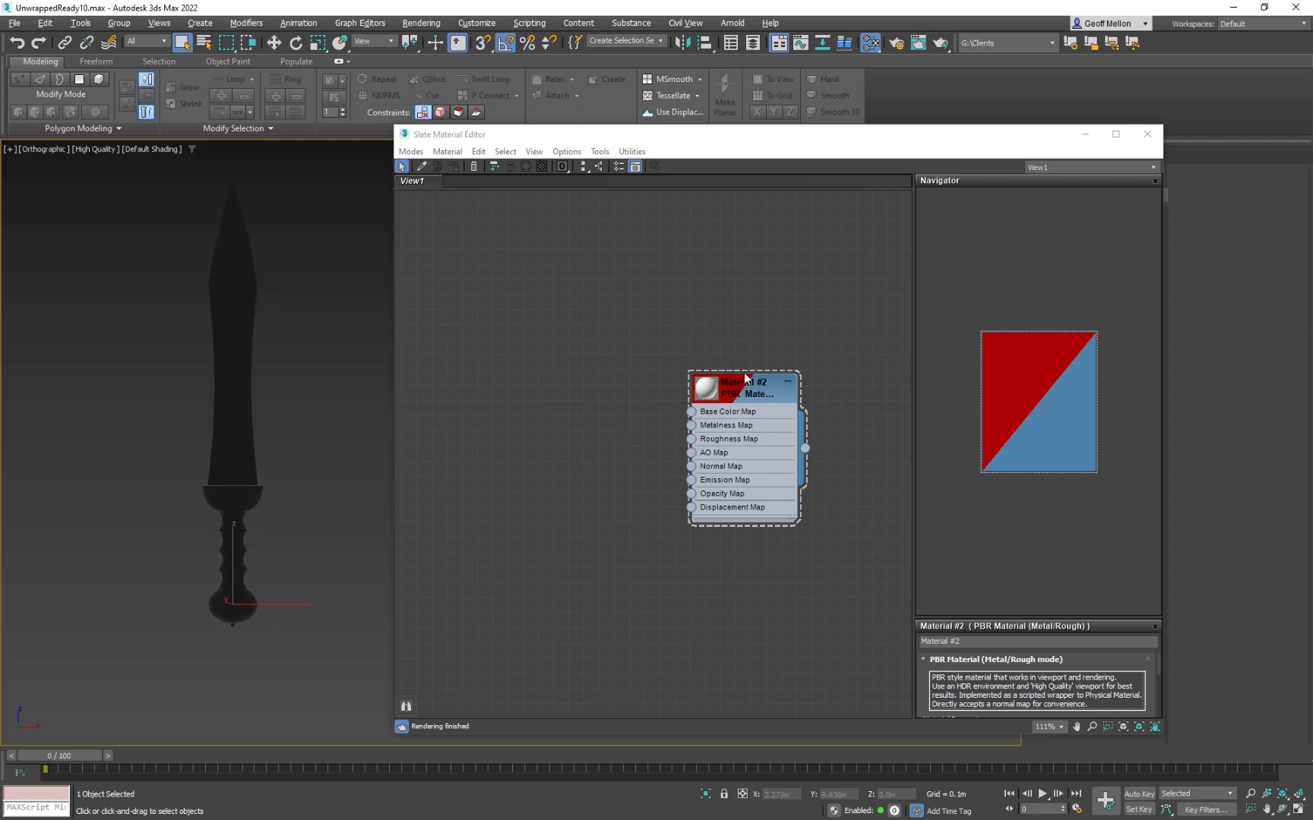
Enlarge the parameter area of the new PBR material and name the material Gladius
click(805, 368)
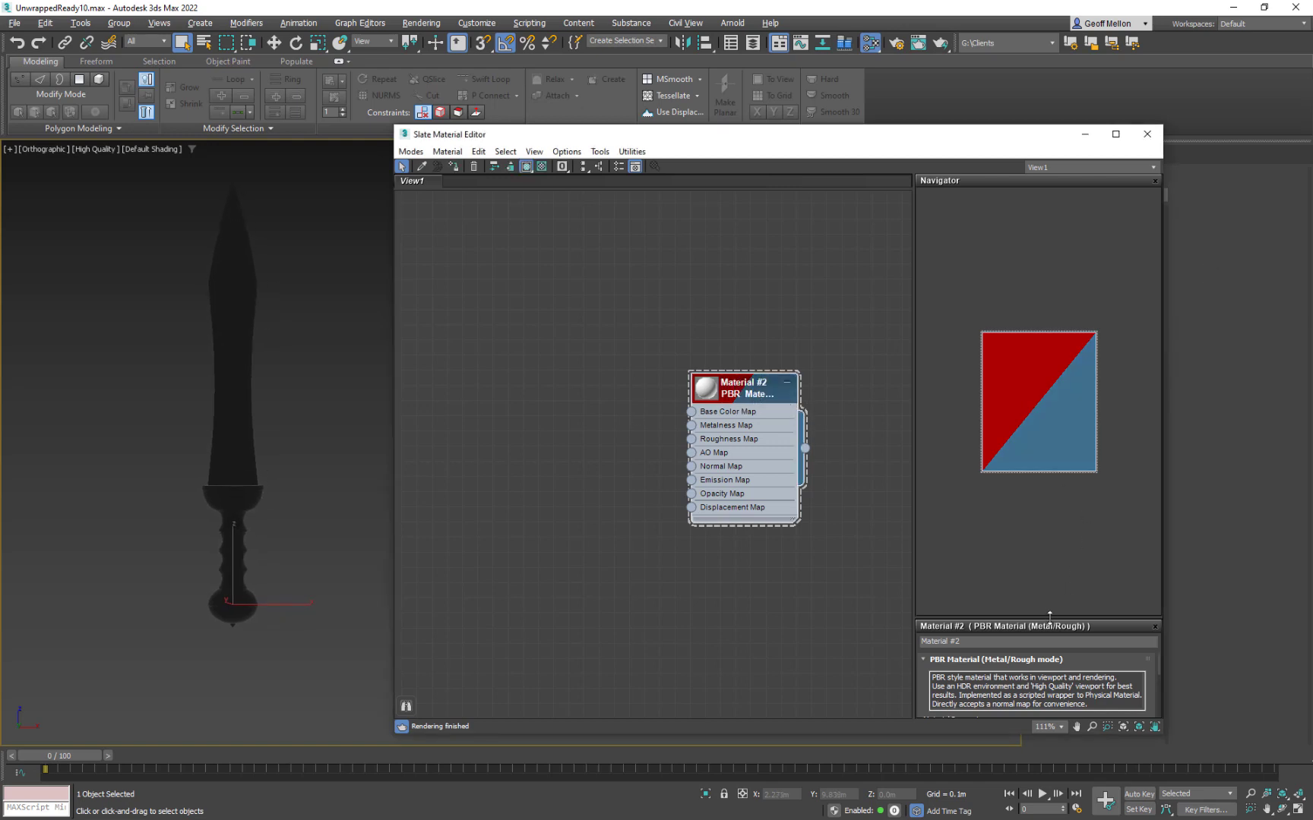
drag(1050, 616, 1039, 255)
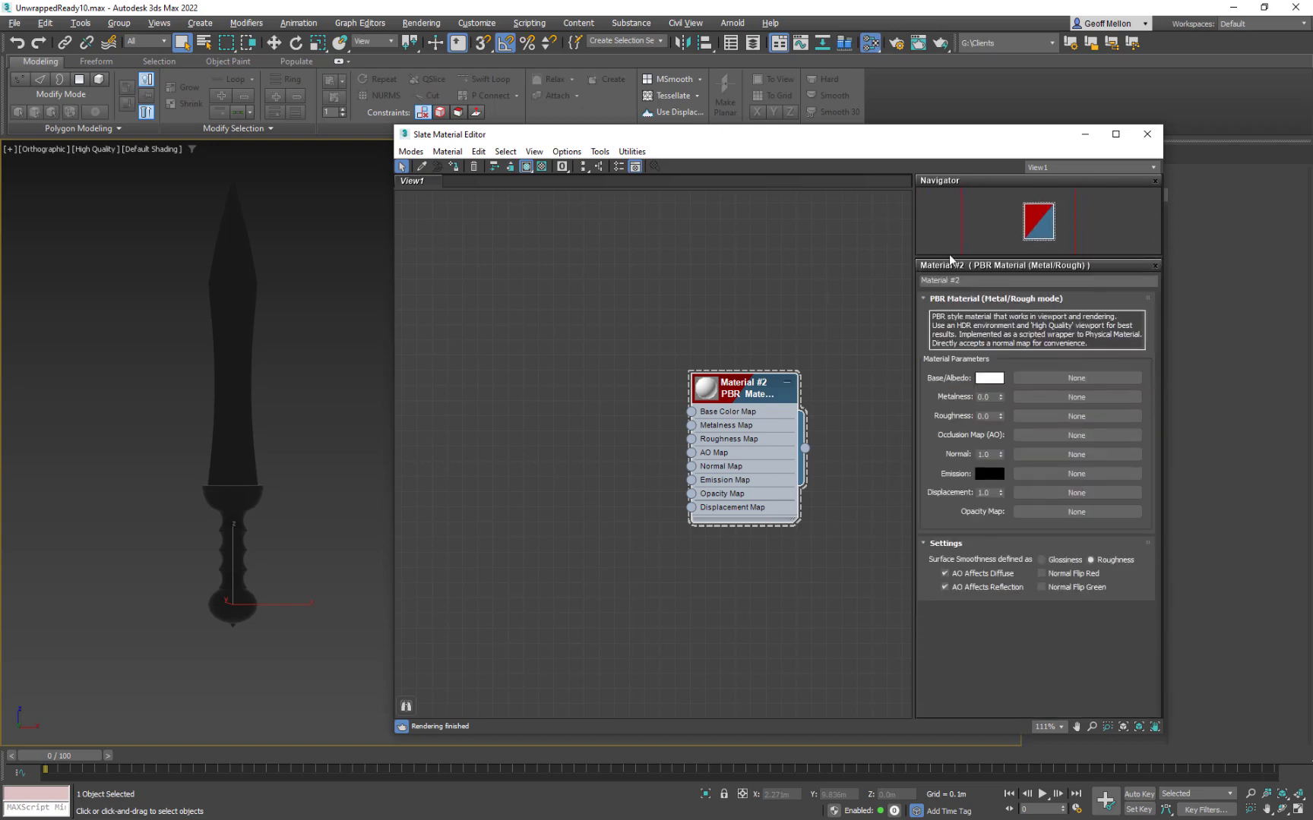
click(976, 284)
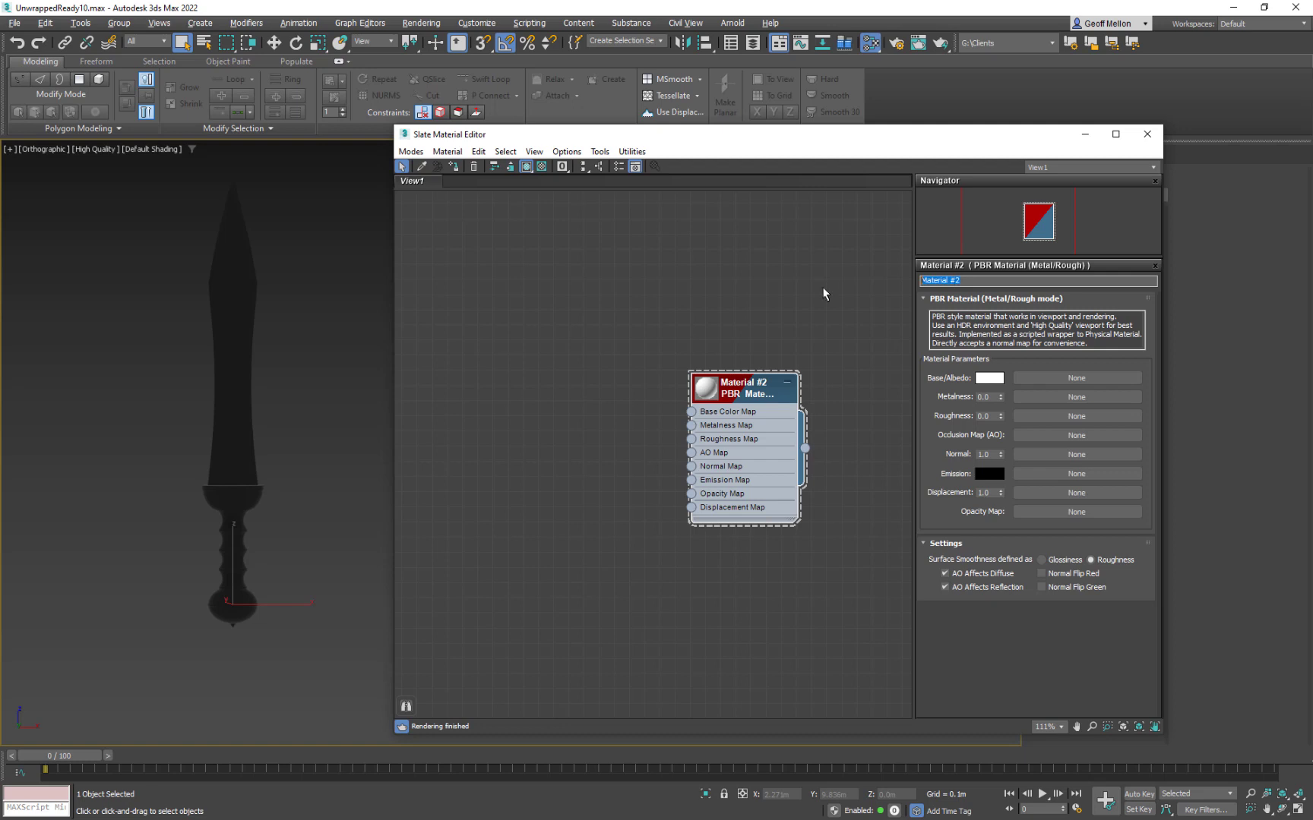
text(Gladius)
click(689, 411)
drag(689, 412, 630, 374)
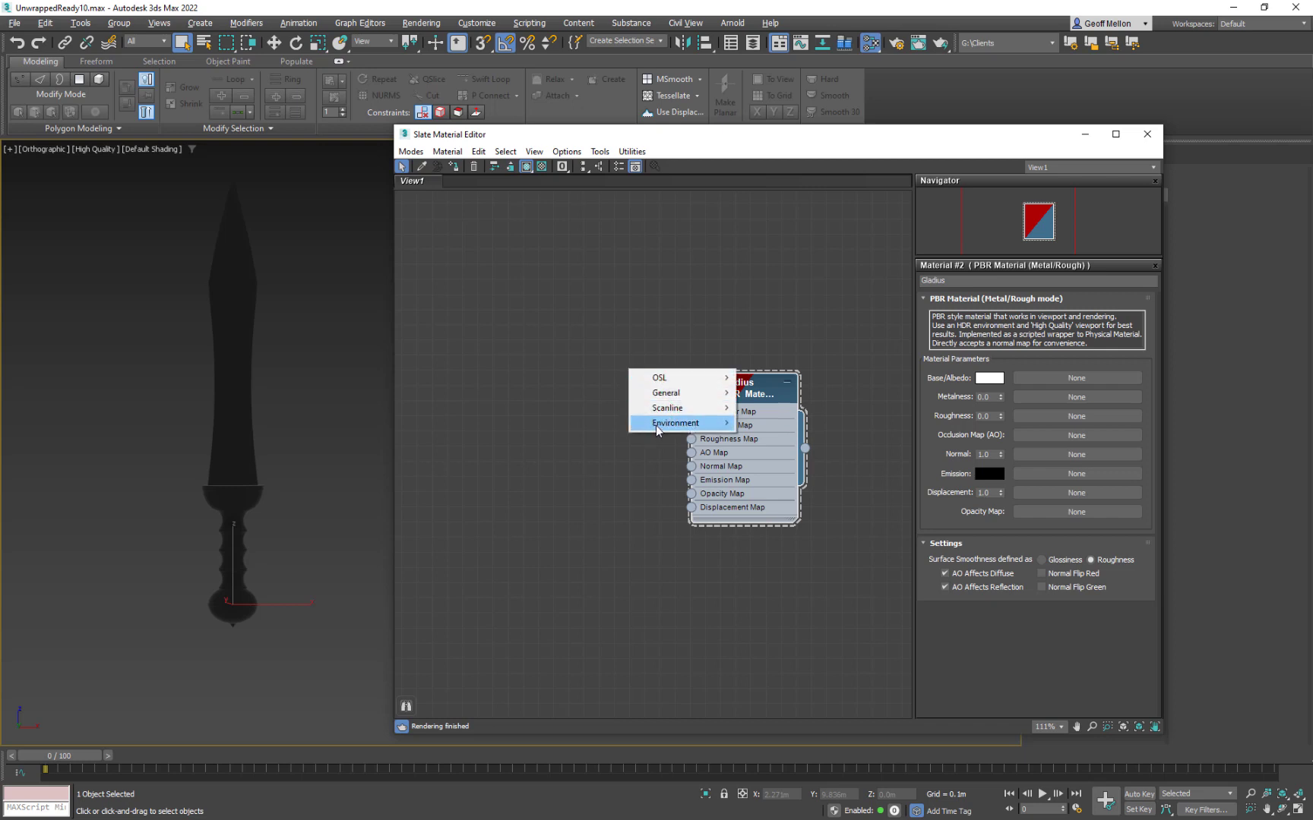
click(763, 377)
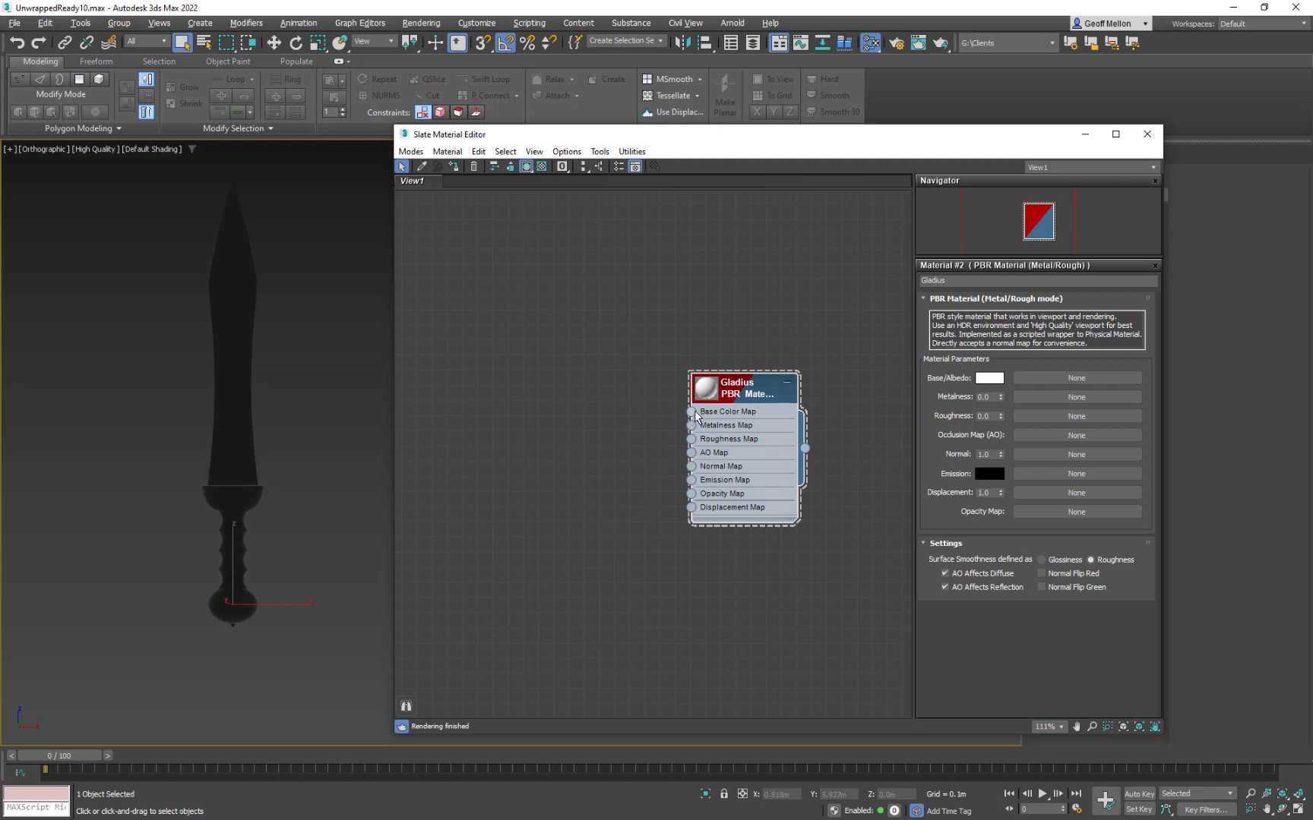
Connect a Bitmap loading Gladius_BaseMap.png from the Textures folder to the material's Base Color Map, and align its node with that input
drag(614, 363, 614, 364)
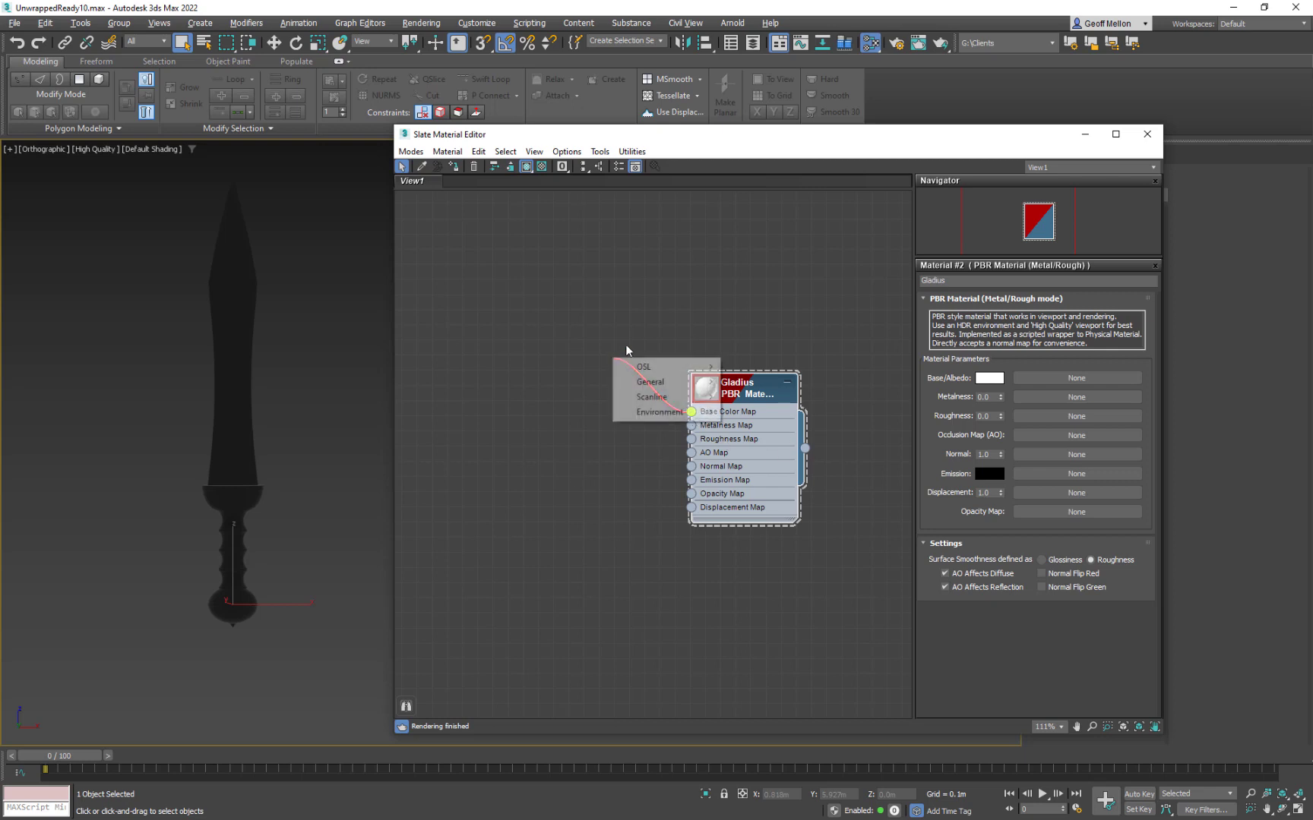
mouse_move(647, 386)
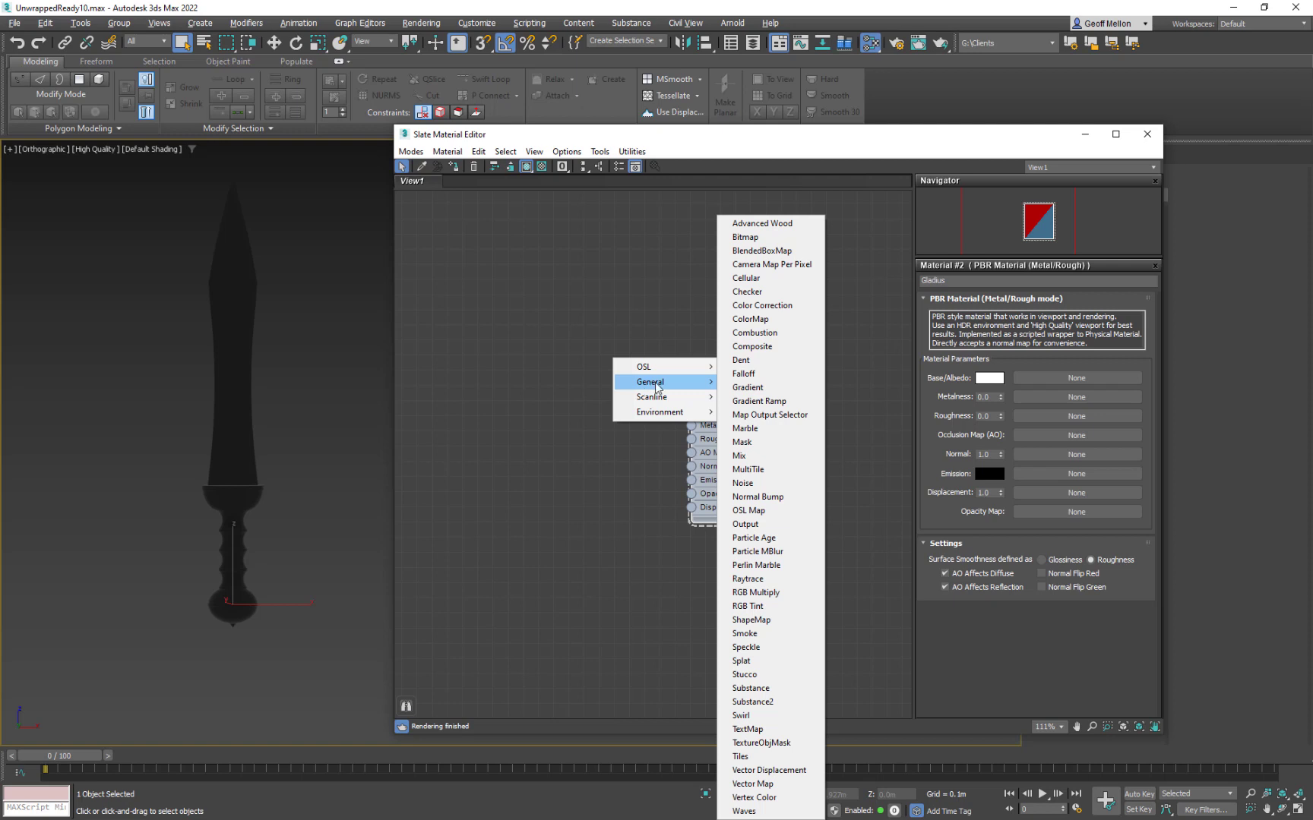
click(753, 238)
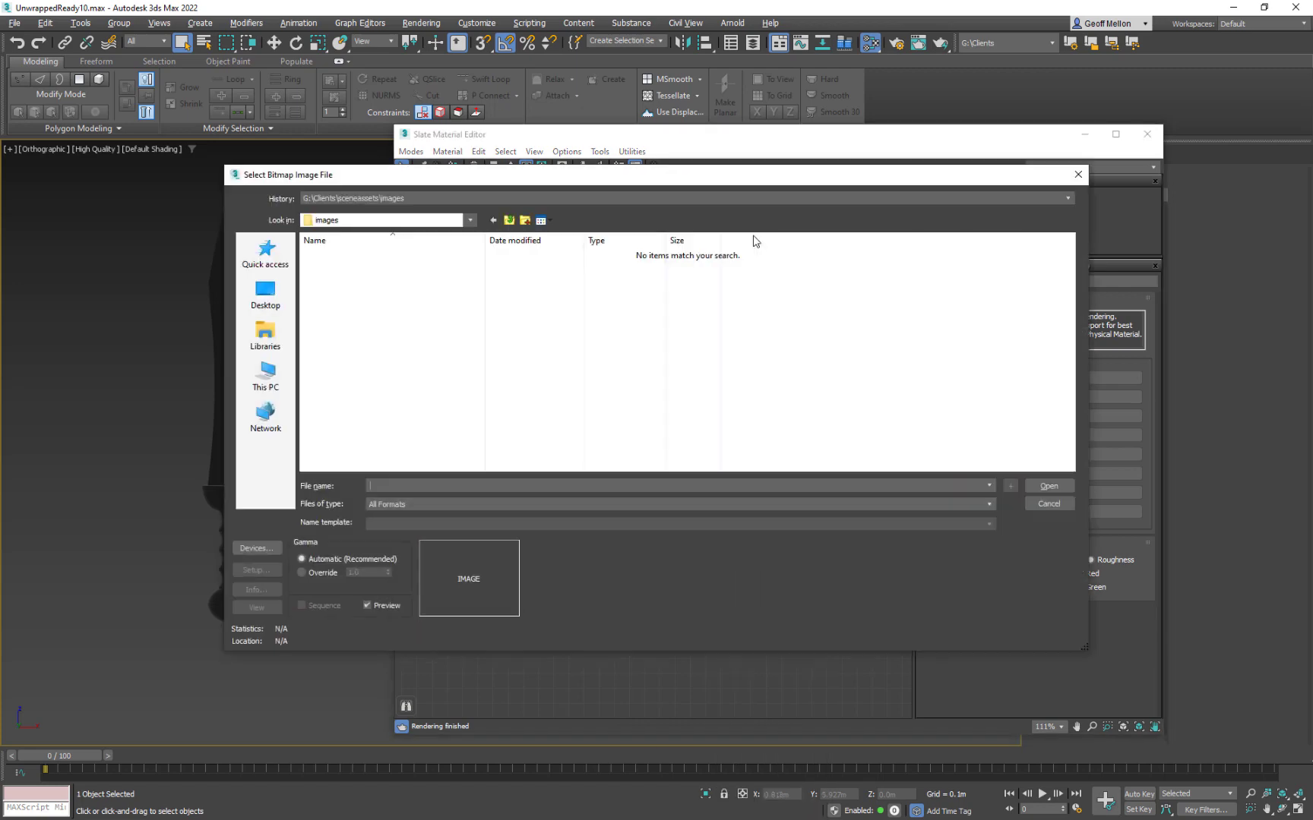
double_click(672, 335)
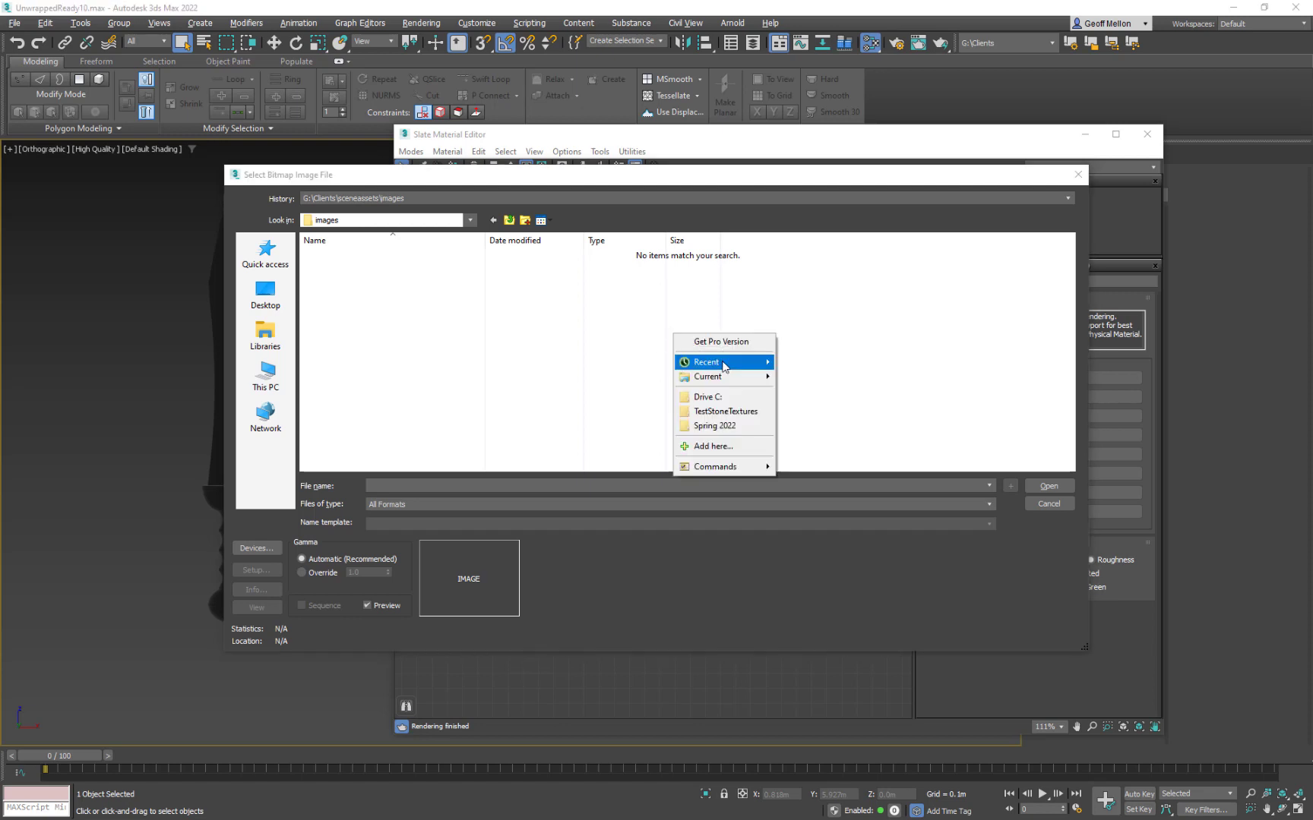
mouse_move(718, 362)
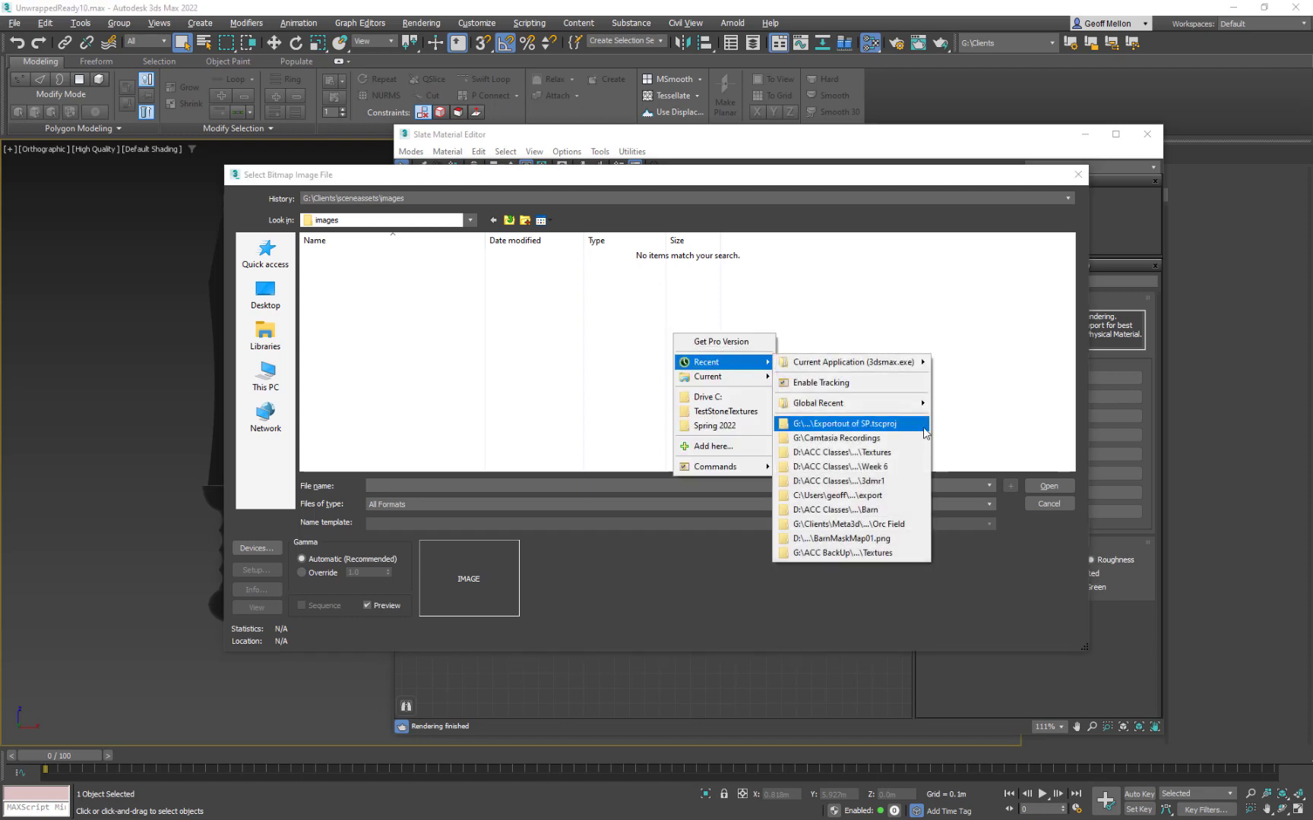
click(883, 452)
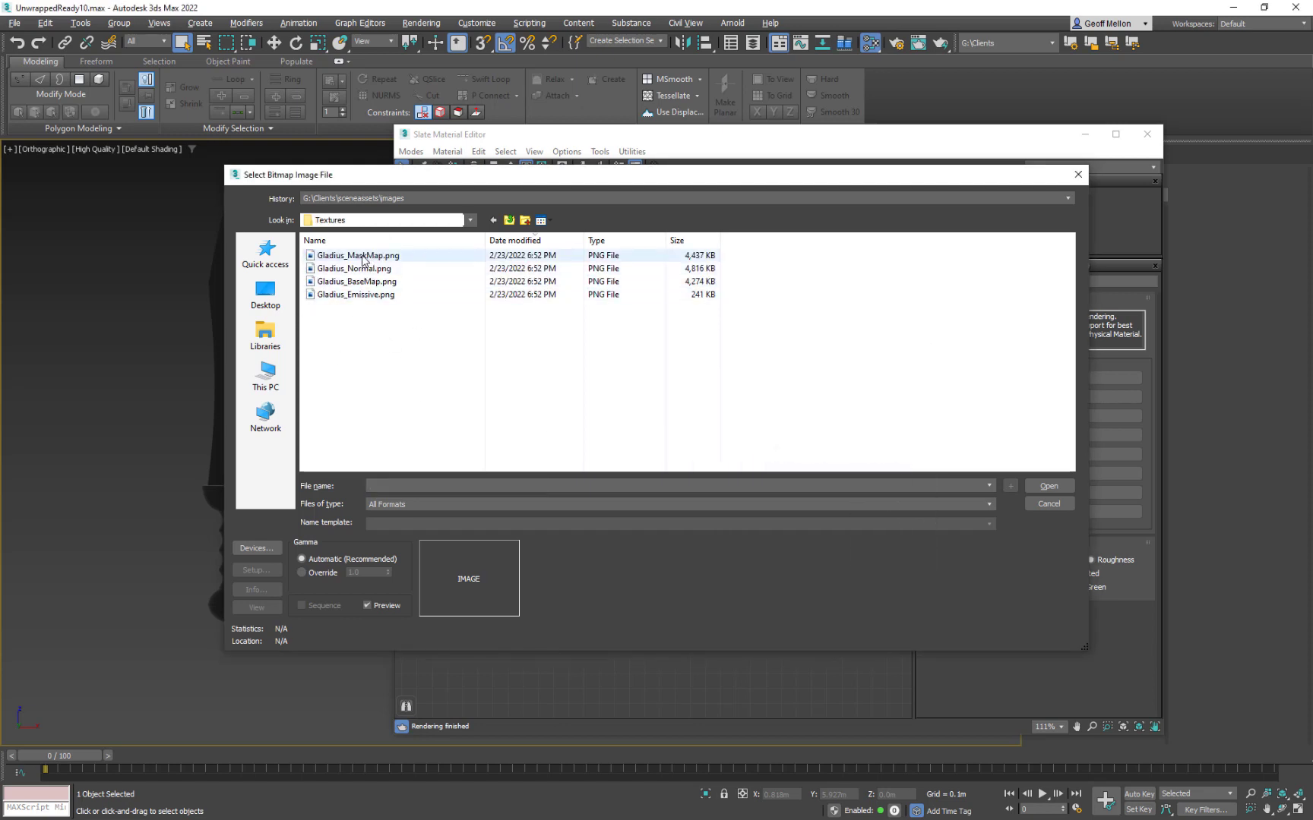
click(367, 281)
drag(650, 184, 816, 472)
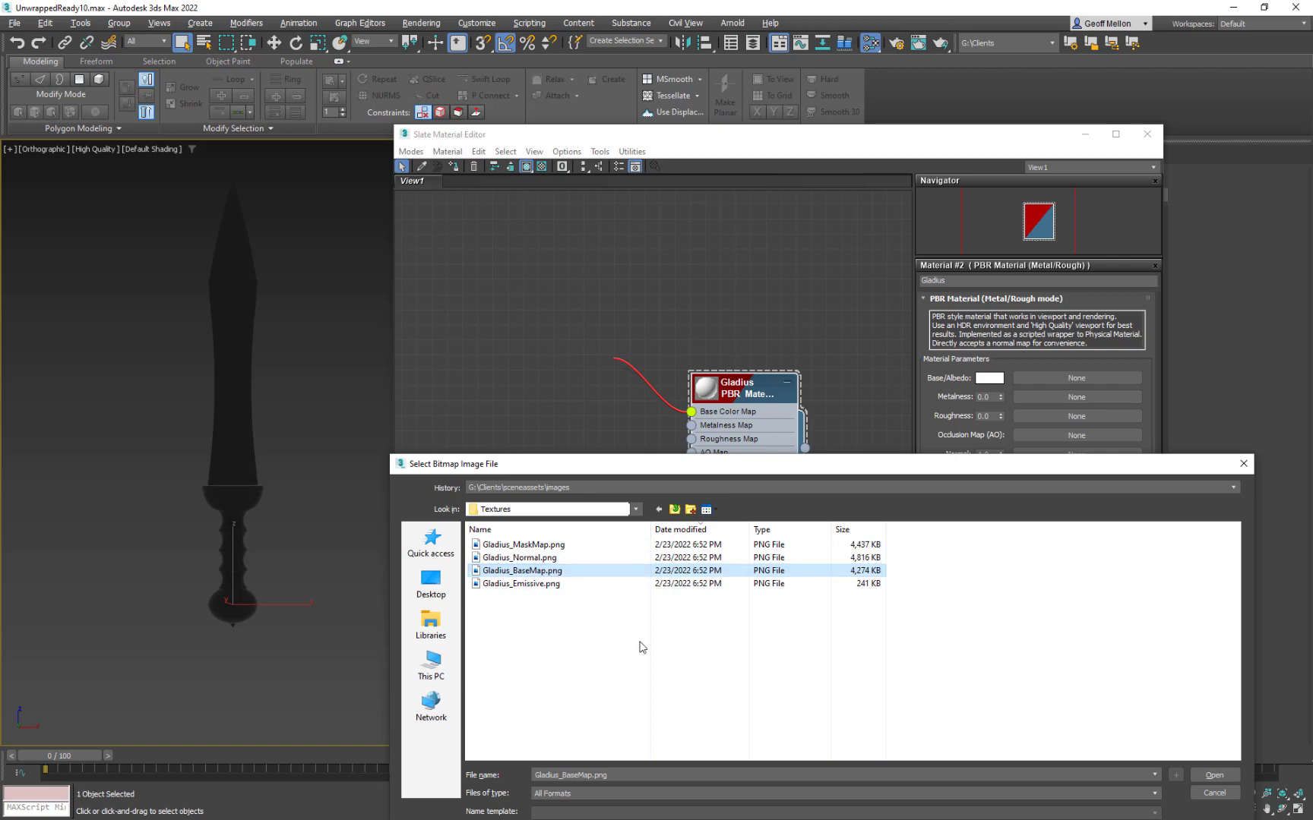
drag(749, 470, 670, 177)
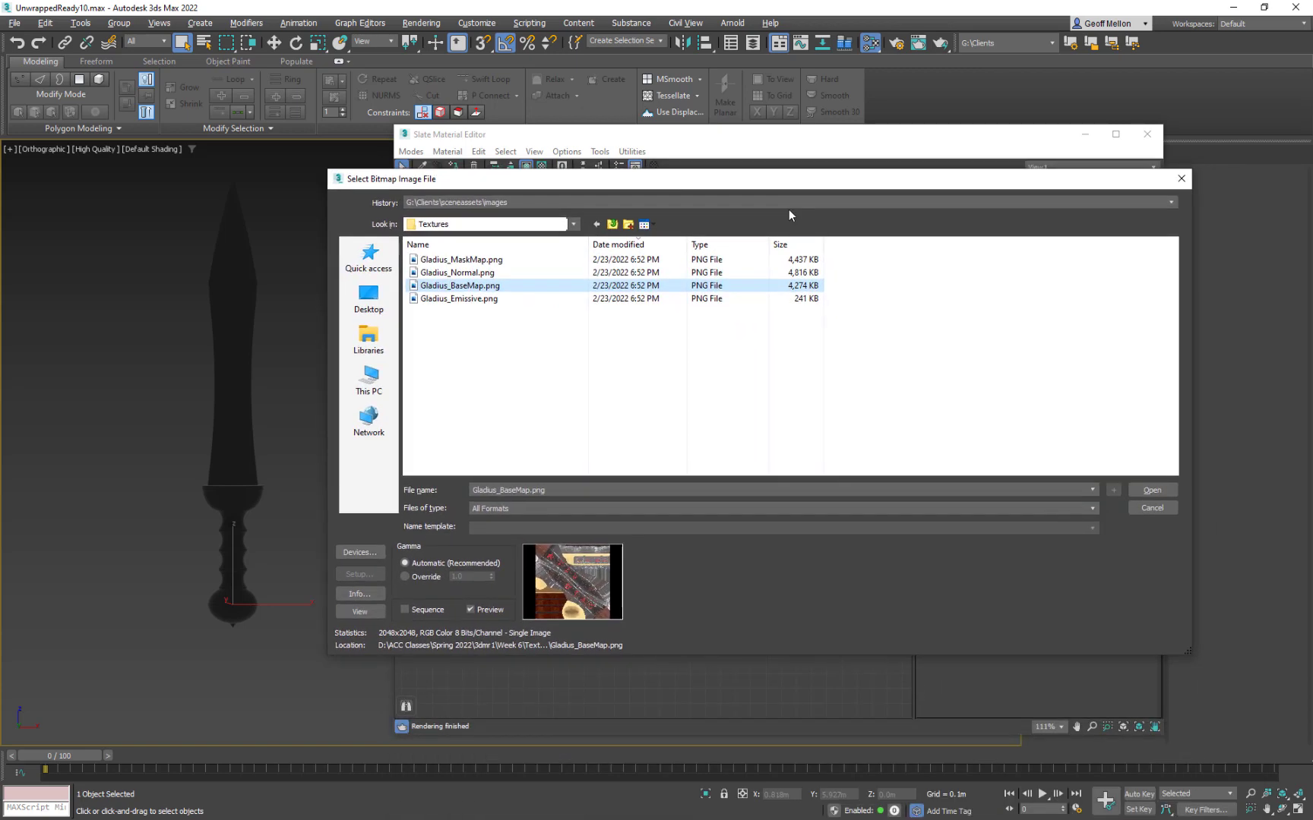
drag(1190, 316, 821, 261)
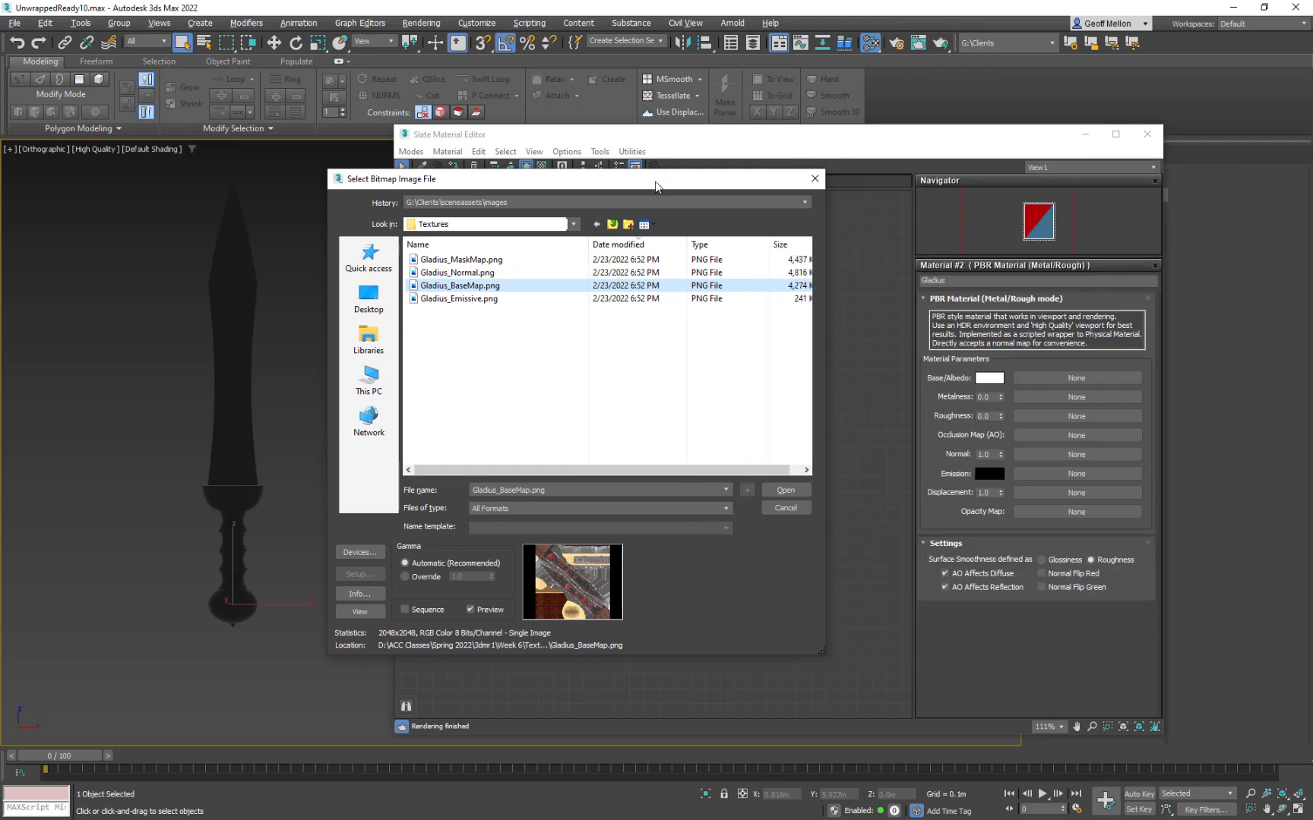
drag(655, 183, 969, 152)
click(1108, 459)
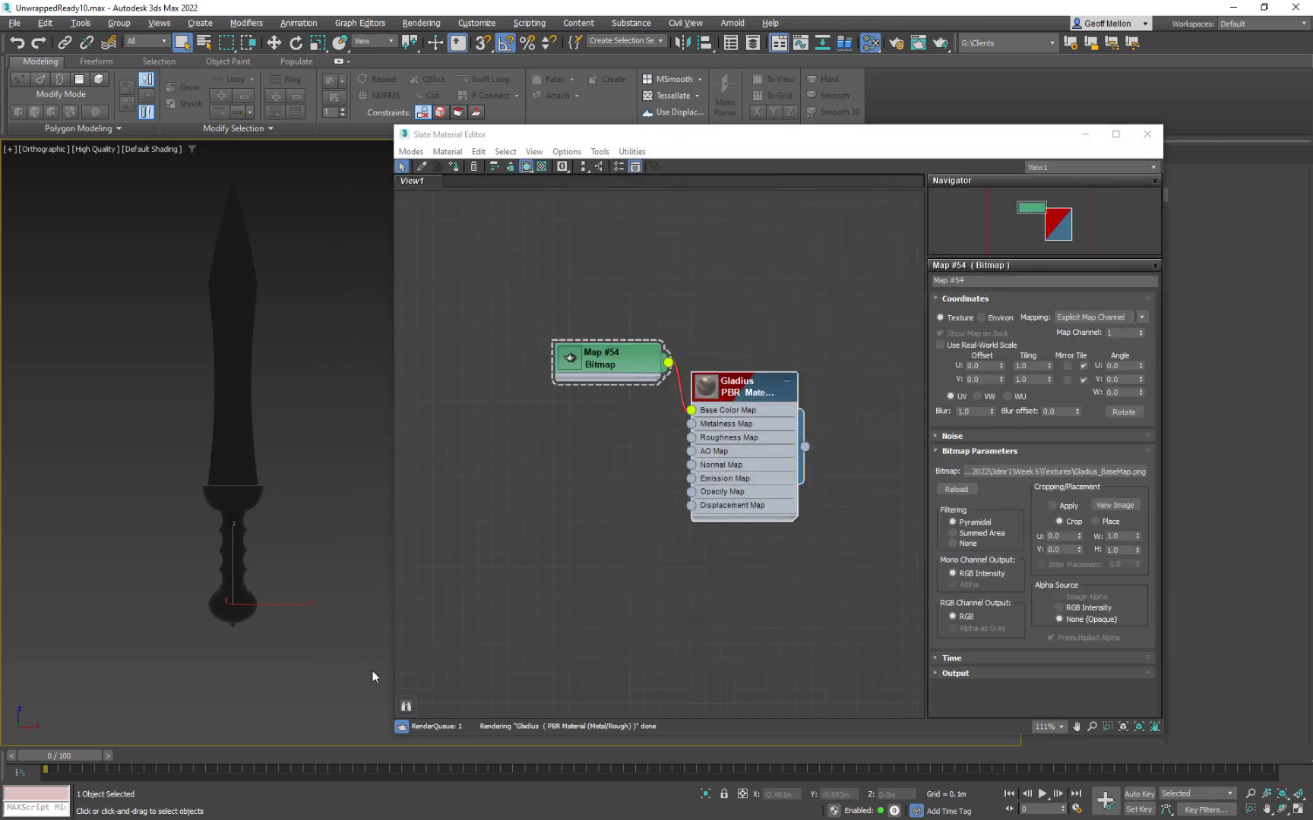
drag(625, 363, 579, 407)
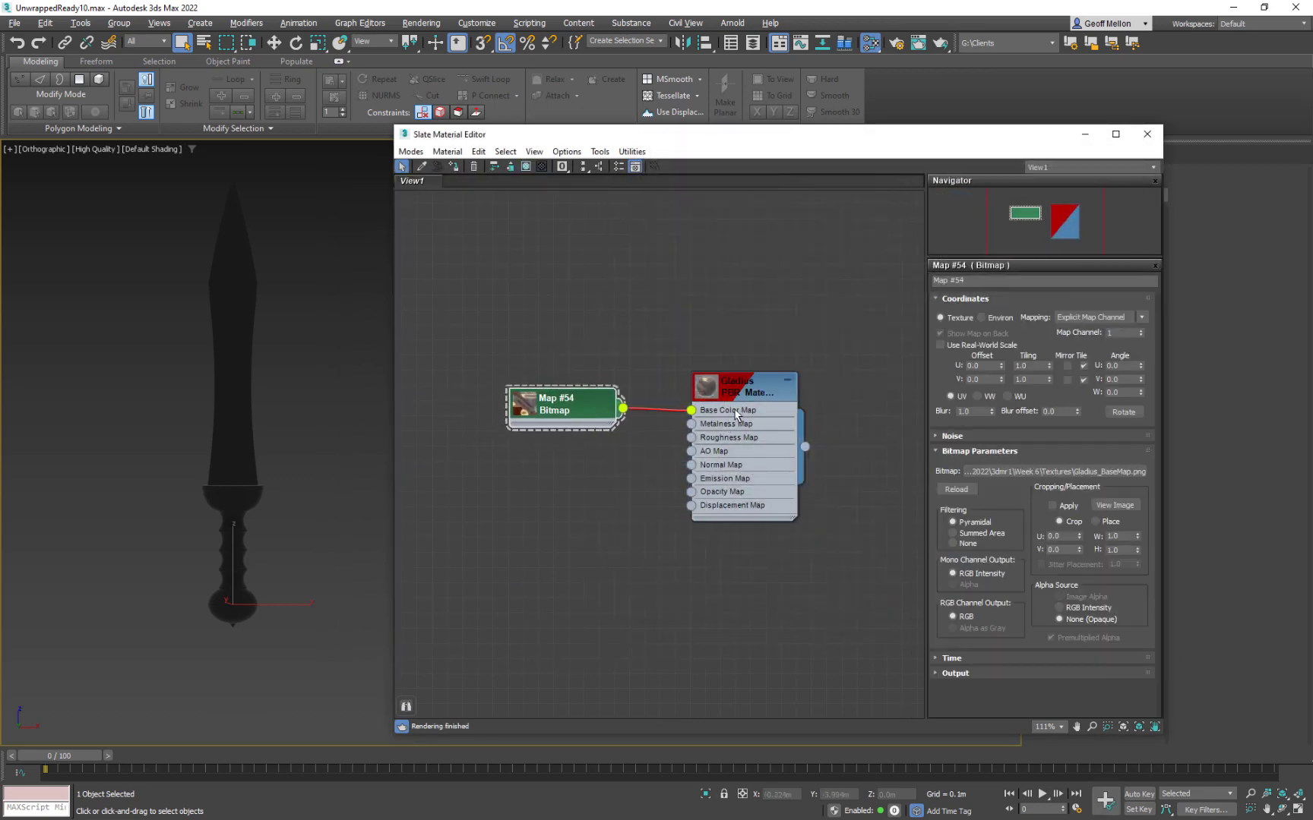
Assign the Gladius material to the selected sword
click(759, 404)
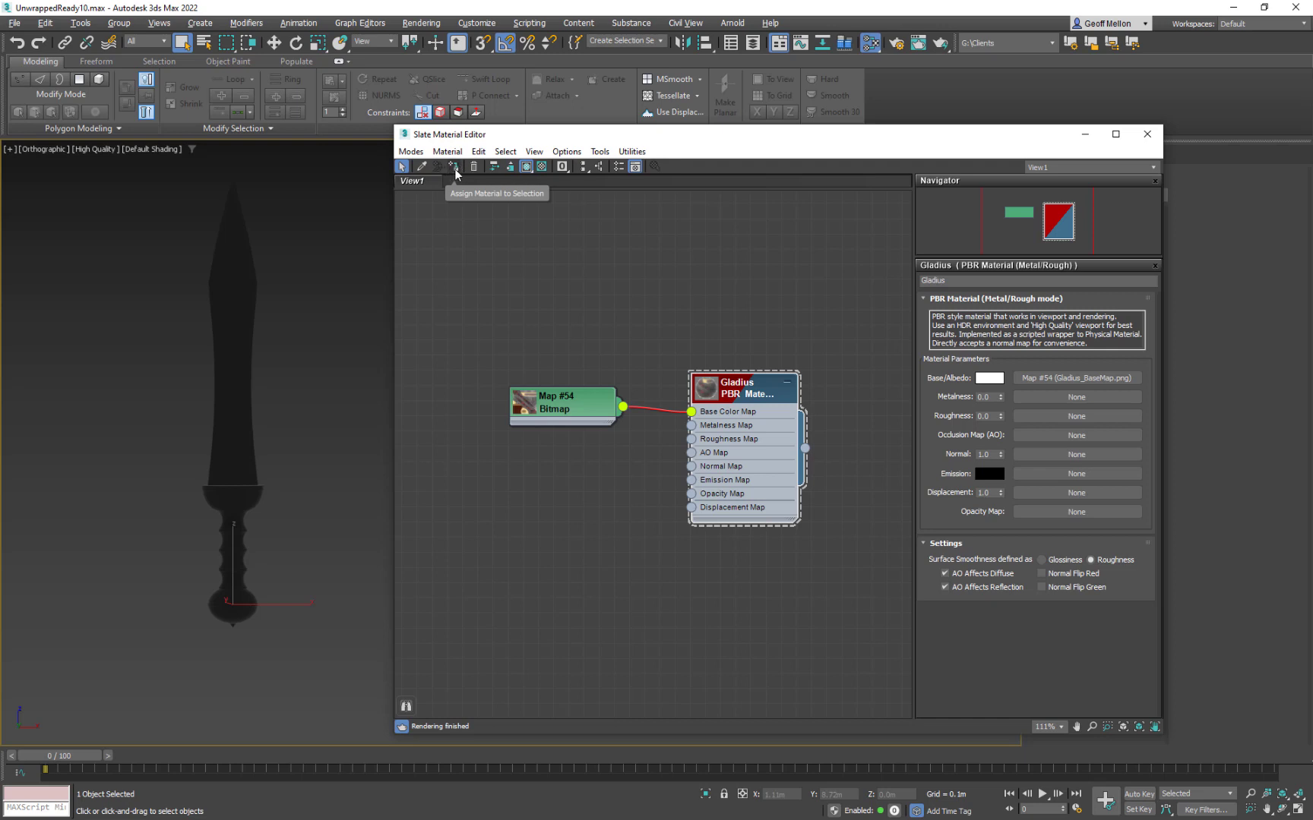
click(454, 167)
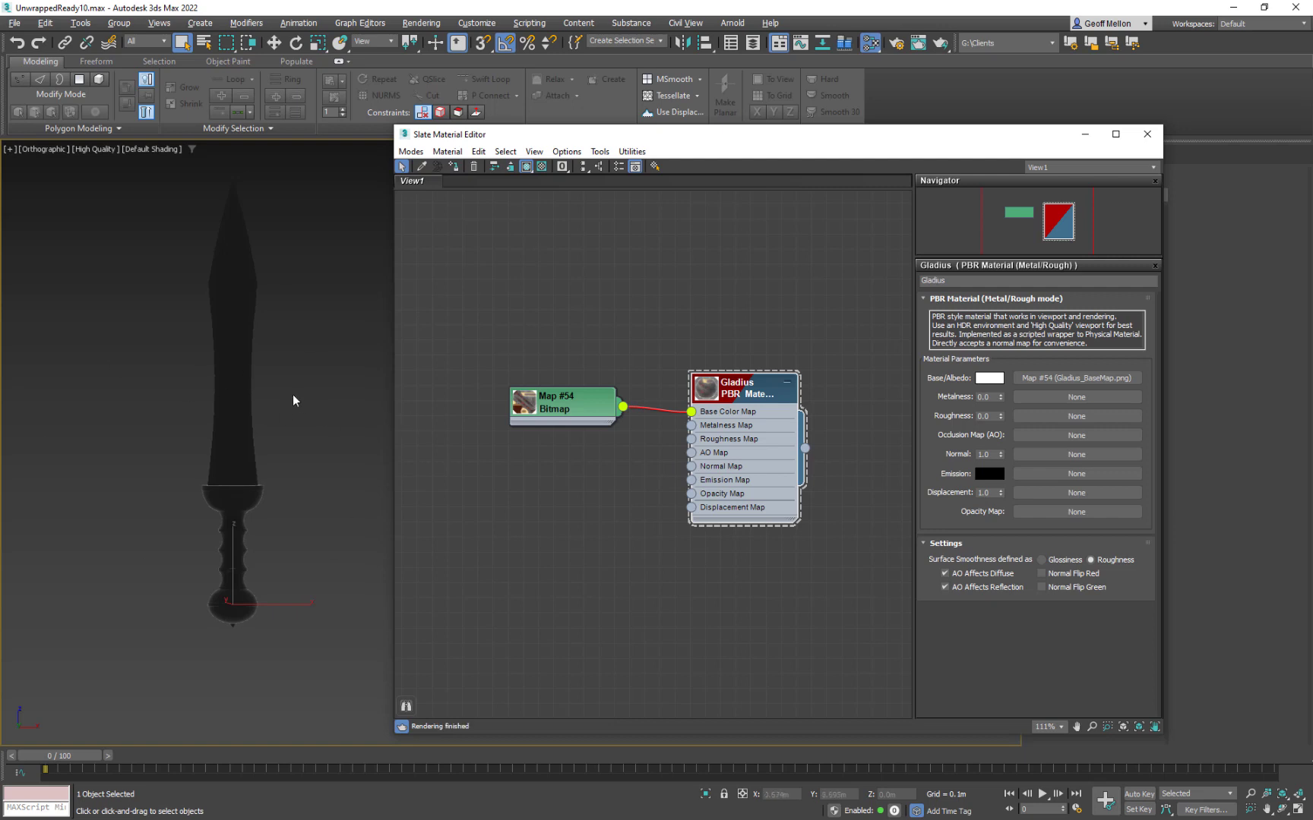
middle_drag(293, 396, 68, 381)
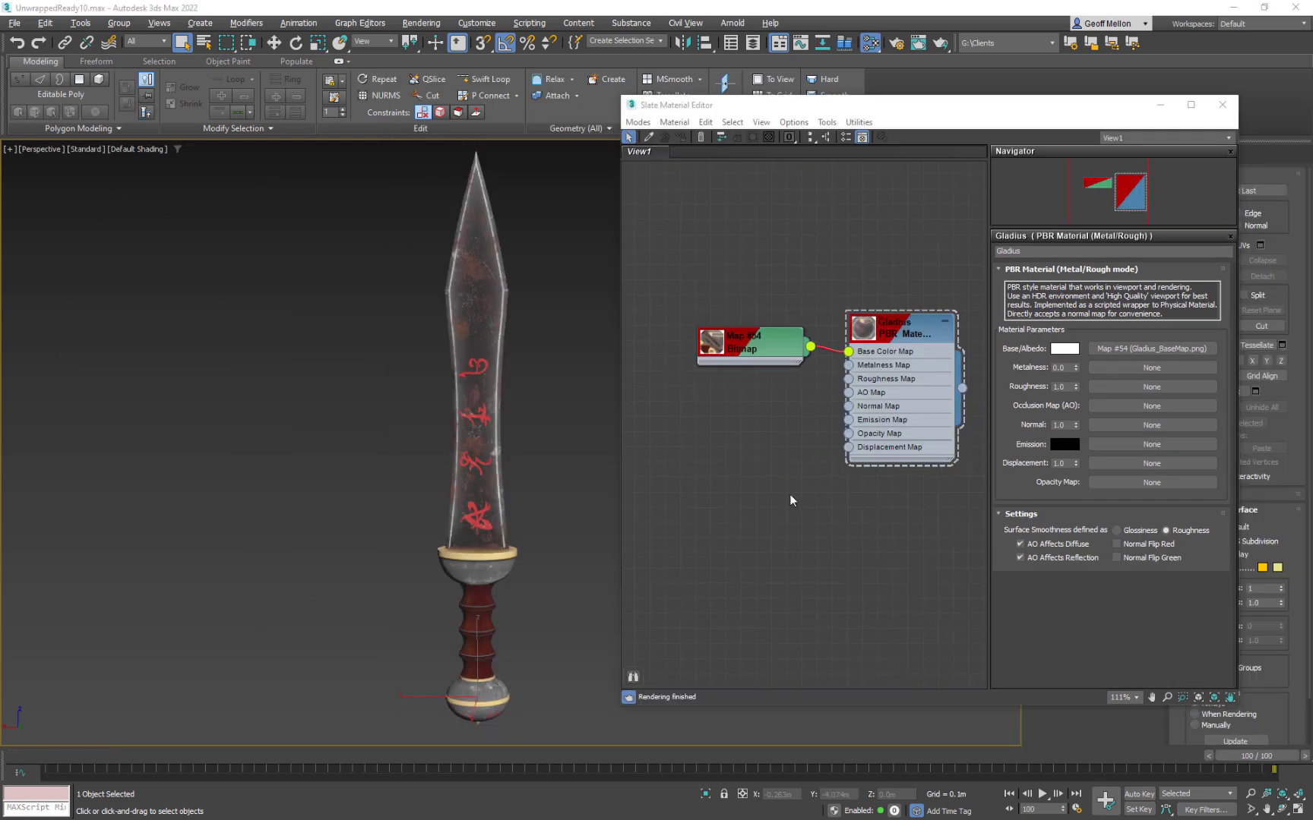
Compare the textured sword in High Quality viewport shading, ending with the viewport set to Standard
click(89, 151)
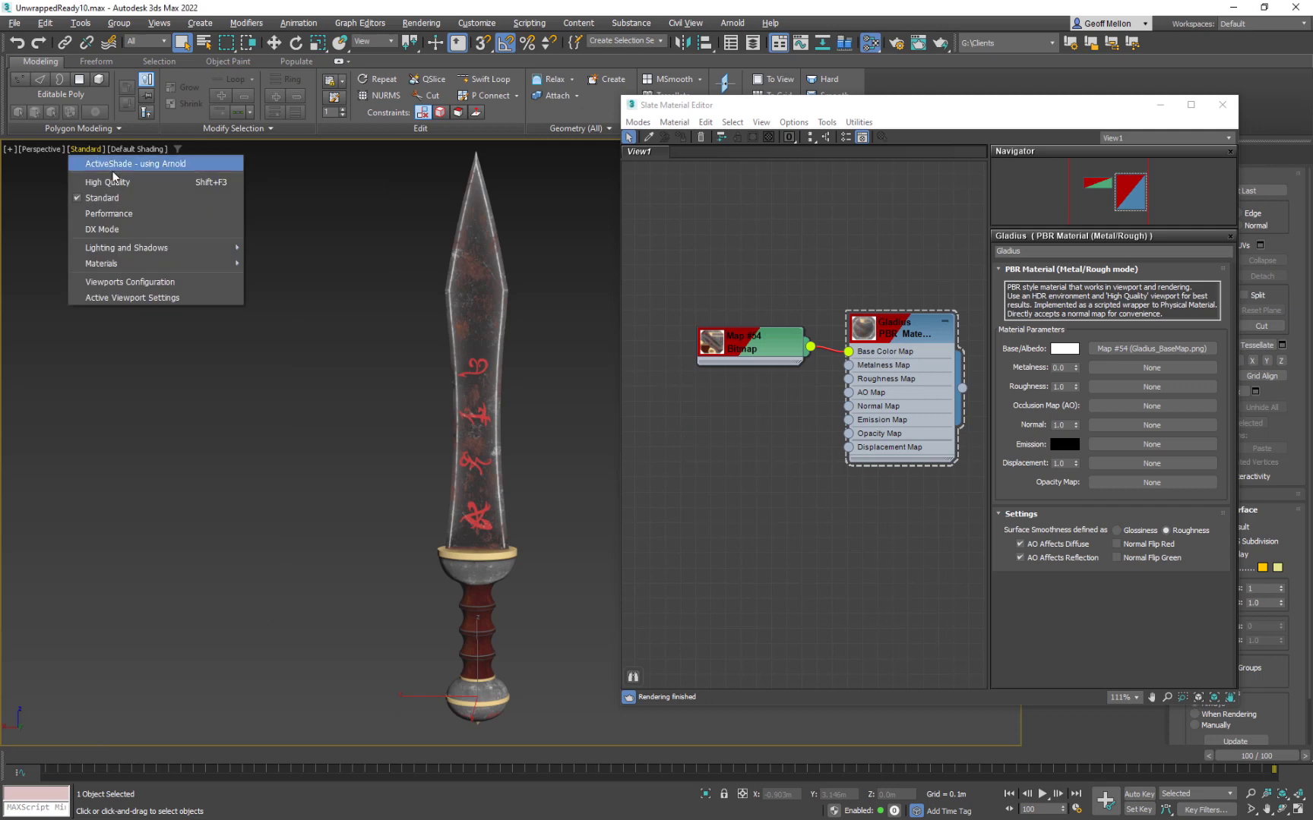
click(106, 164)
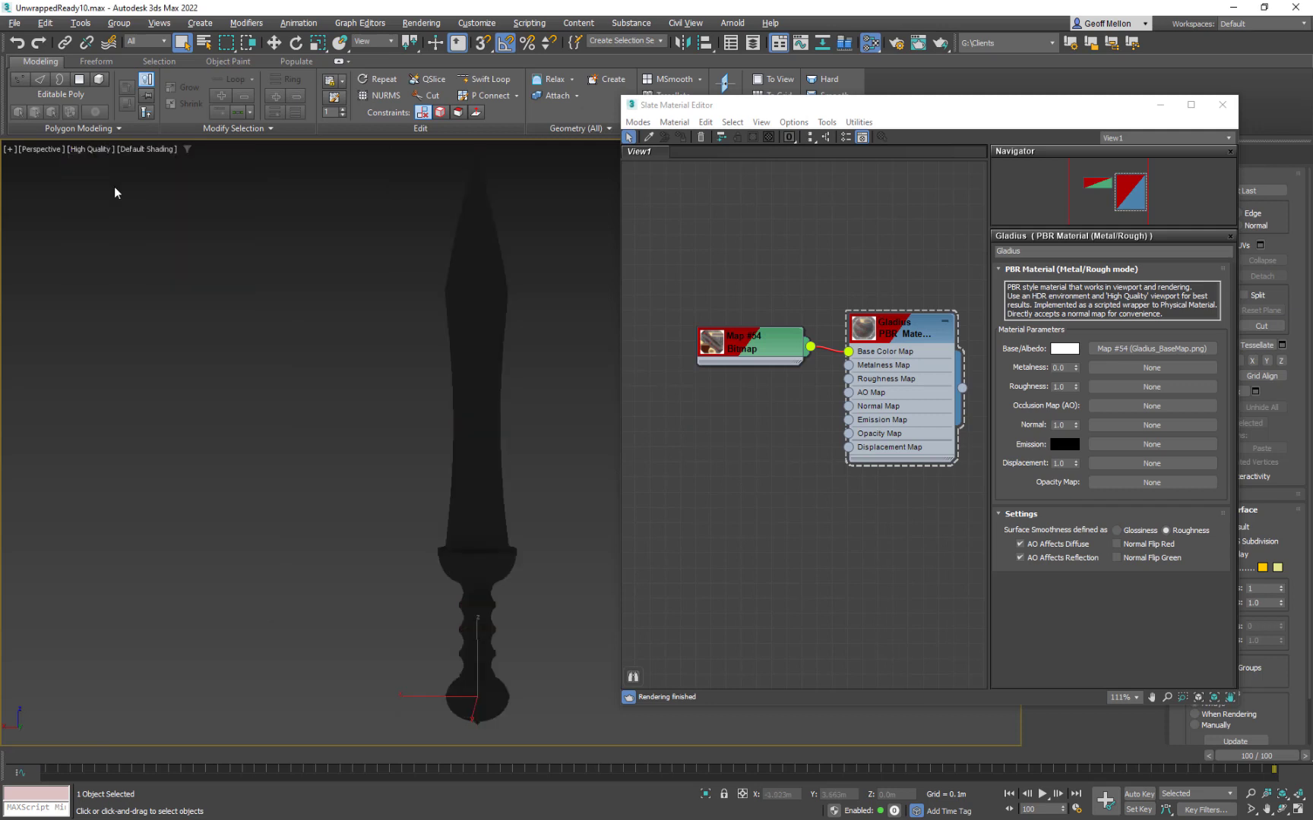
click(82, 150)
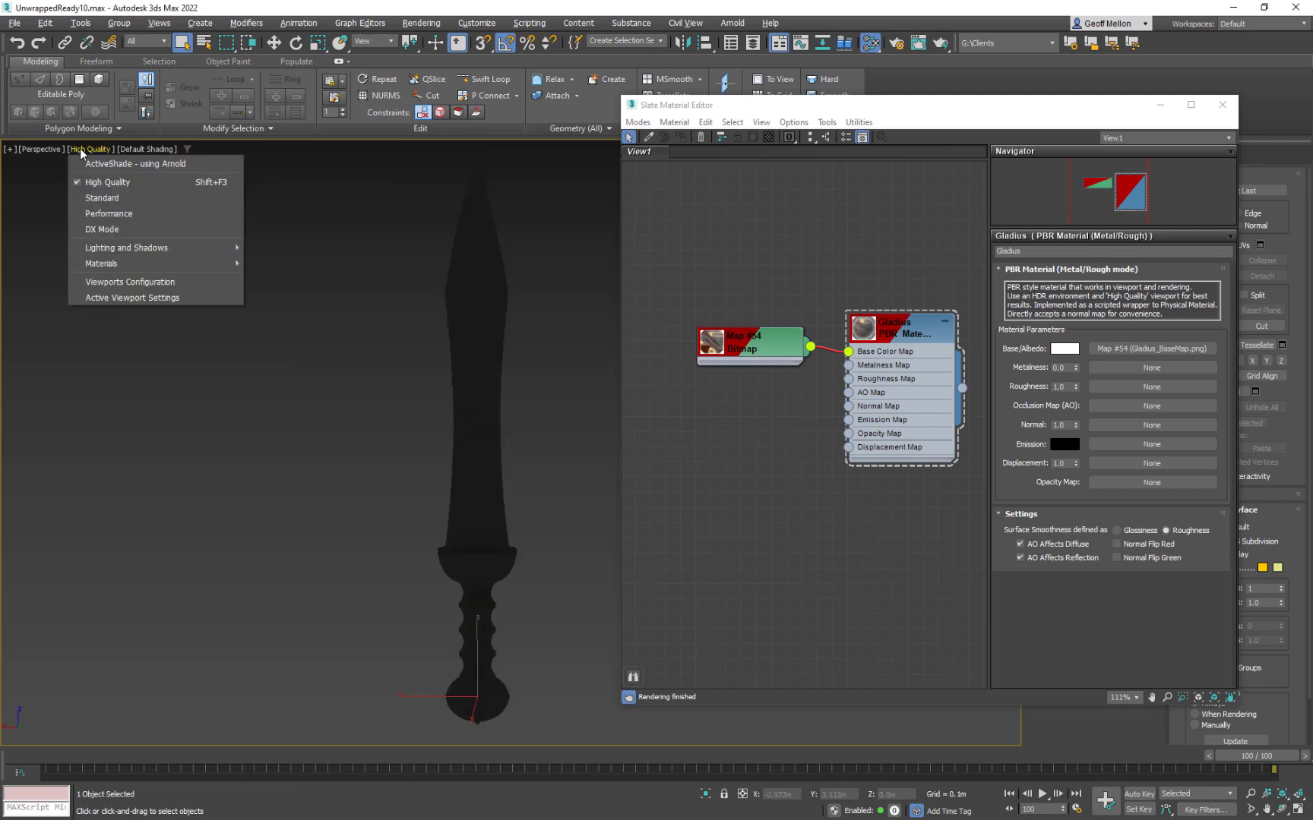
click(102, 199)
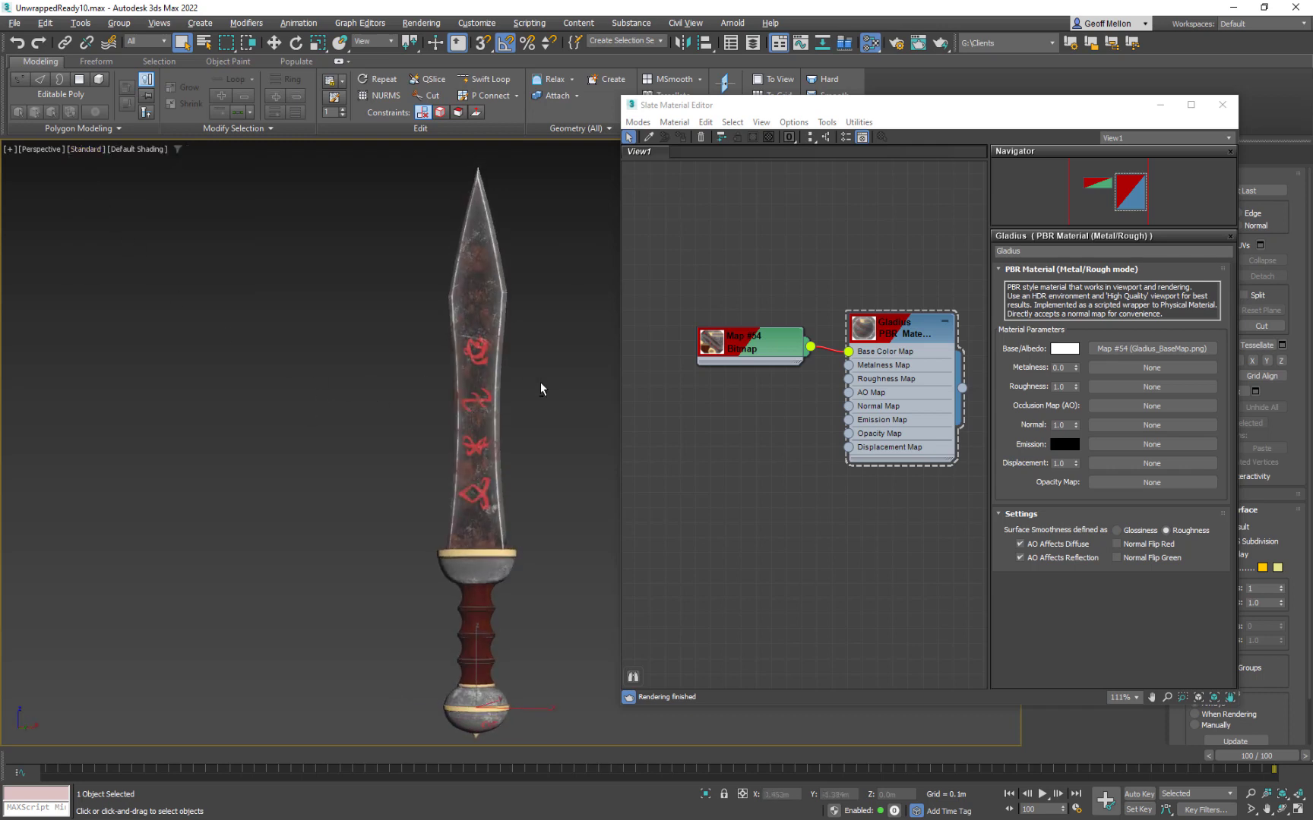
Disconnect the Gladius_BaseMap.png bitmap from the Gladius material's Base Color Map input and reconnect it
drag(821, 318, 823, 394)
key(Delete)
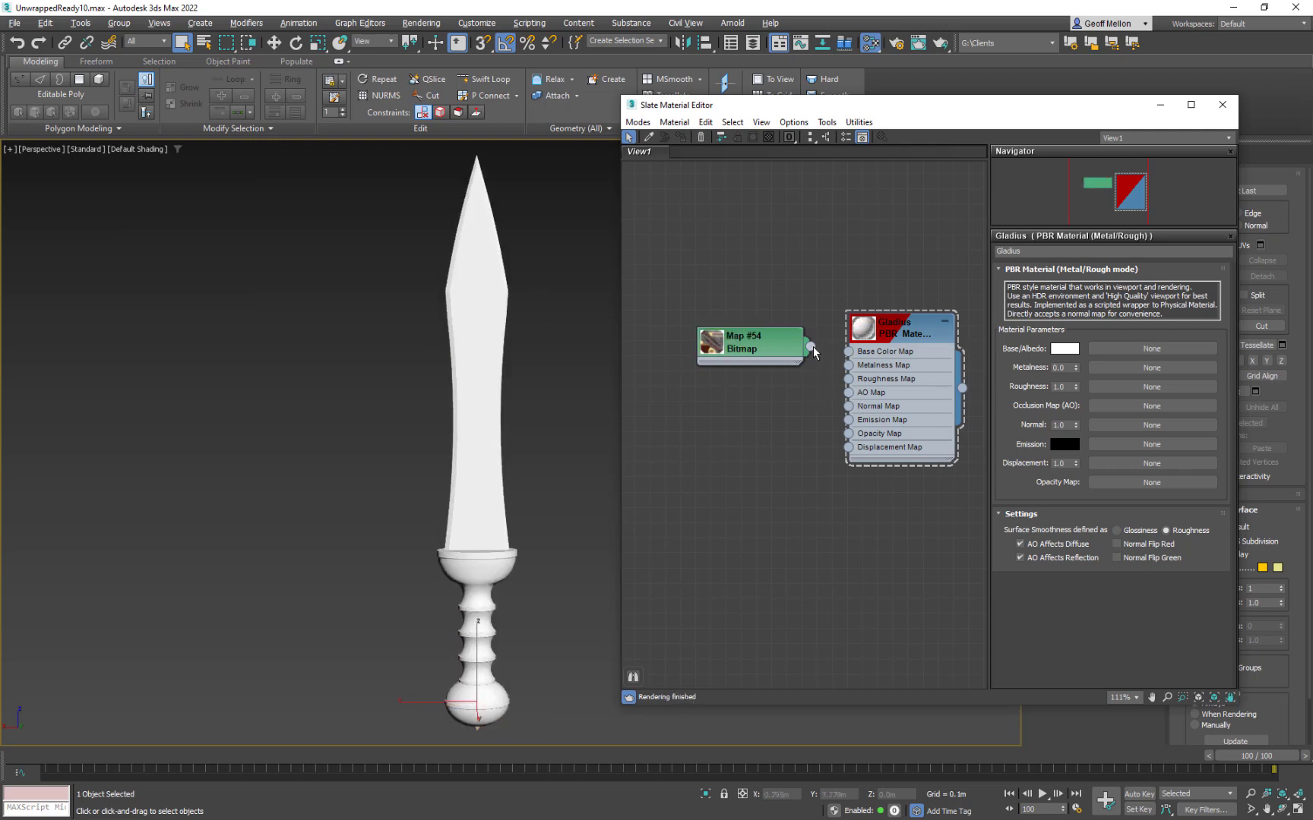
drag(811, 348, 849, 351)
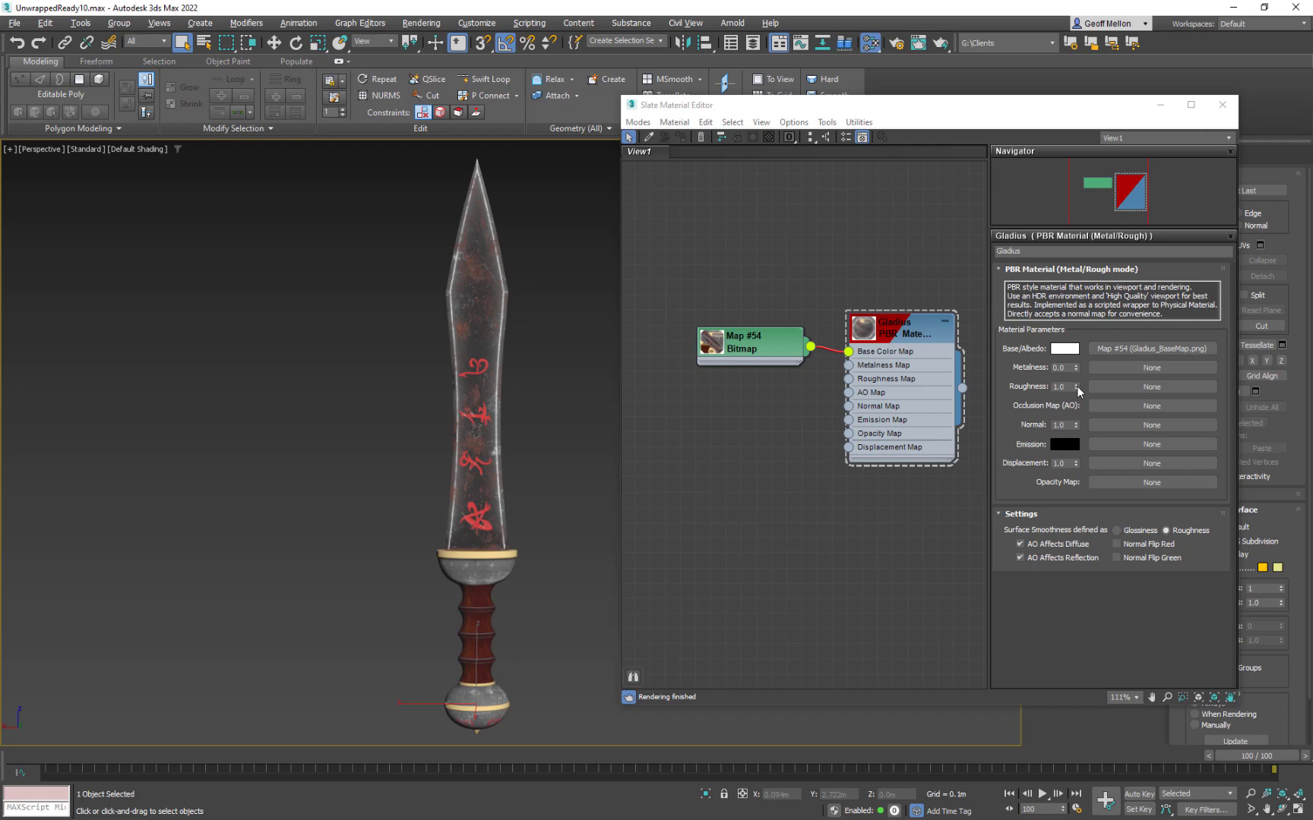
Try a Roughness of 0.0 on the Gladius material, check the sword's shine, and restore Roughness to 1.0
drag(1077, 388, 1141, 620)
key(alt)
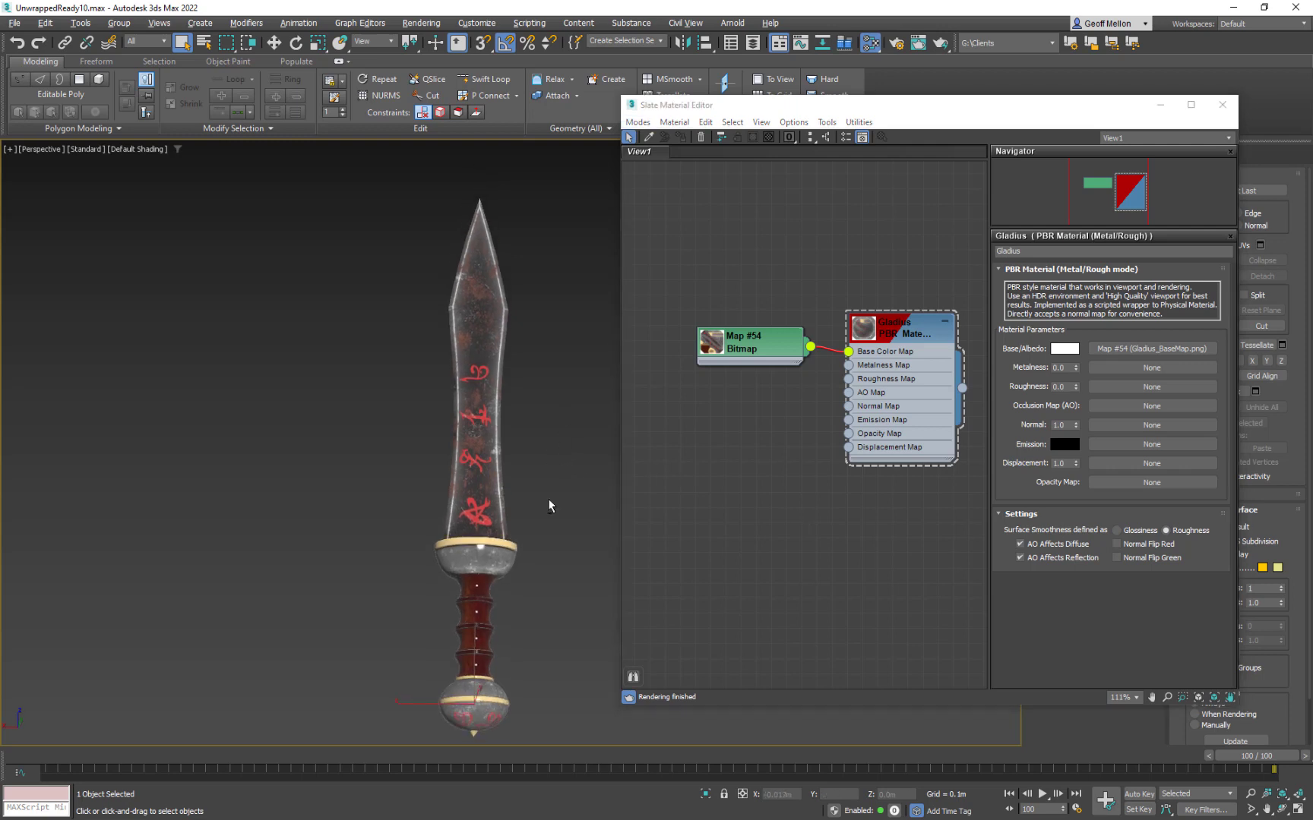
alt+middle_drag(545, 434, 516, 444)
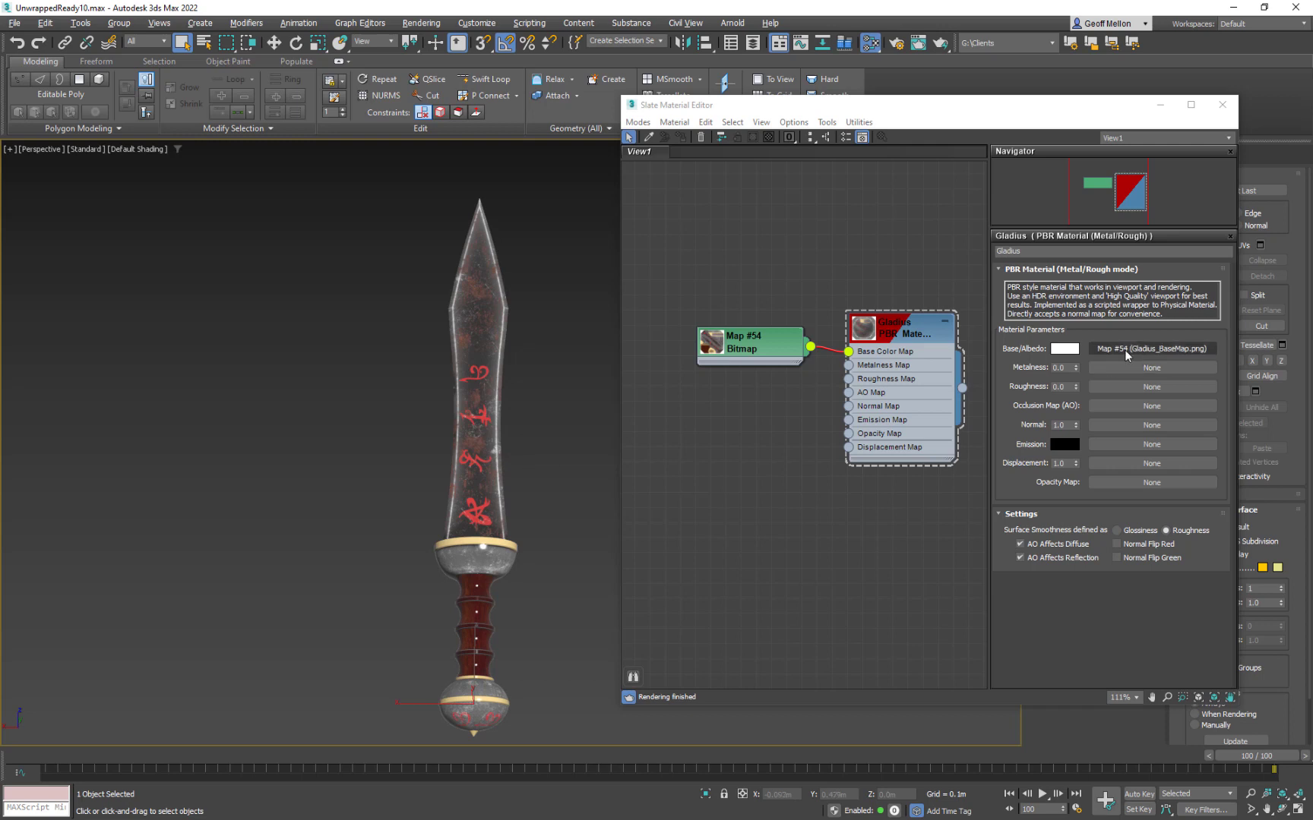
drag(1076, 386, 1015, 190)
Examine the sword's blade and hilt surface from several angles, both up close and from a distance
alt+middle_drag(560, 366, 530, 410)
scroll(530, 411, up, 1)
middle_drag(530, 411, 531, 352)
scroll(531, 352, up, 4)
scroll(510, 551, up, 3)
alt+middle_drag(510, 551, 537, 465)
scroll(537, 463, down, 6)
scroll(545, 401, down, 4)
middle_drag(545, 401, 469, 405)
alt+middle_drag(470, 405, 467, 427)
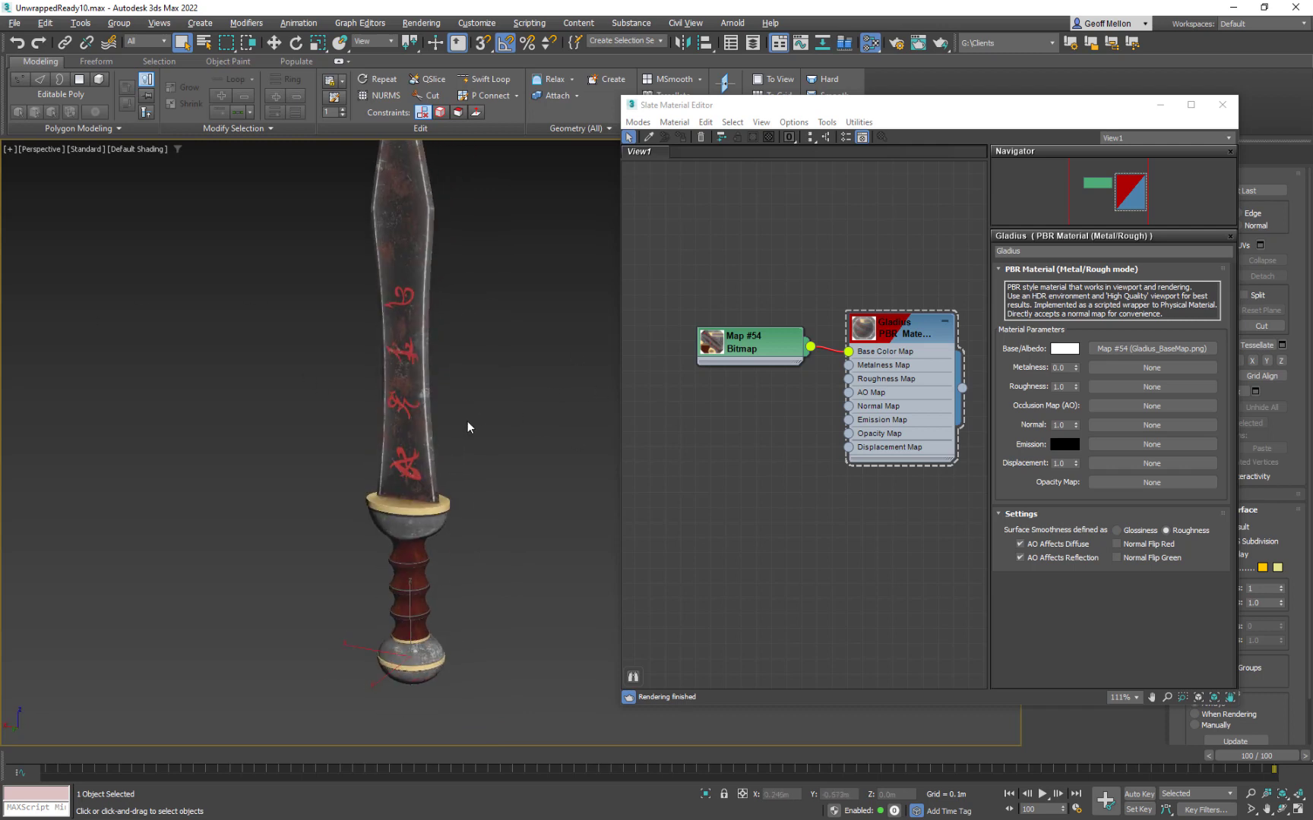
scroll(571, 459, up, 10)
scroll(594, 470, down, 10)
alt+middle_drag(578, 473, 530, 463)
Connect a Bitmap loading Gladius_Normal.png to the material's Normal Map, check it on the sword, and align its node under the base map node
drag(849, 406, 787, 420)
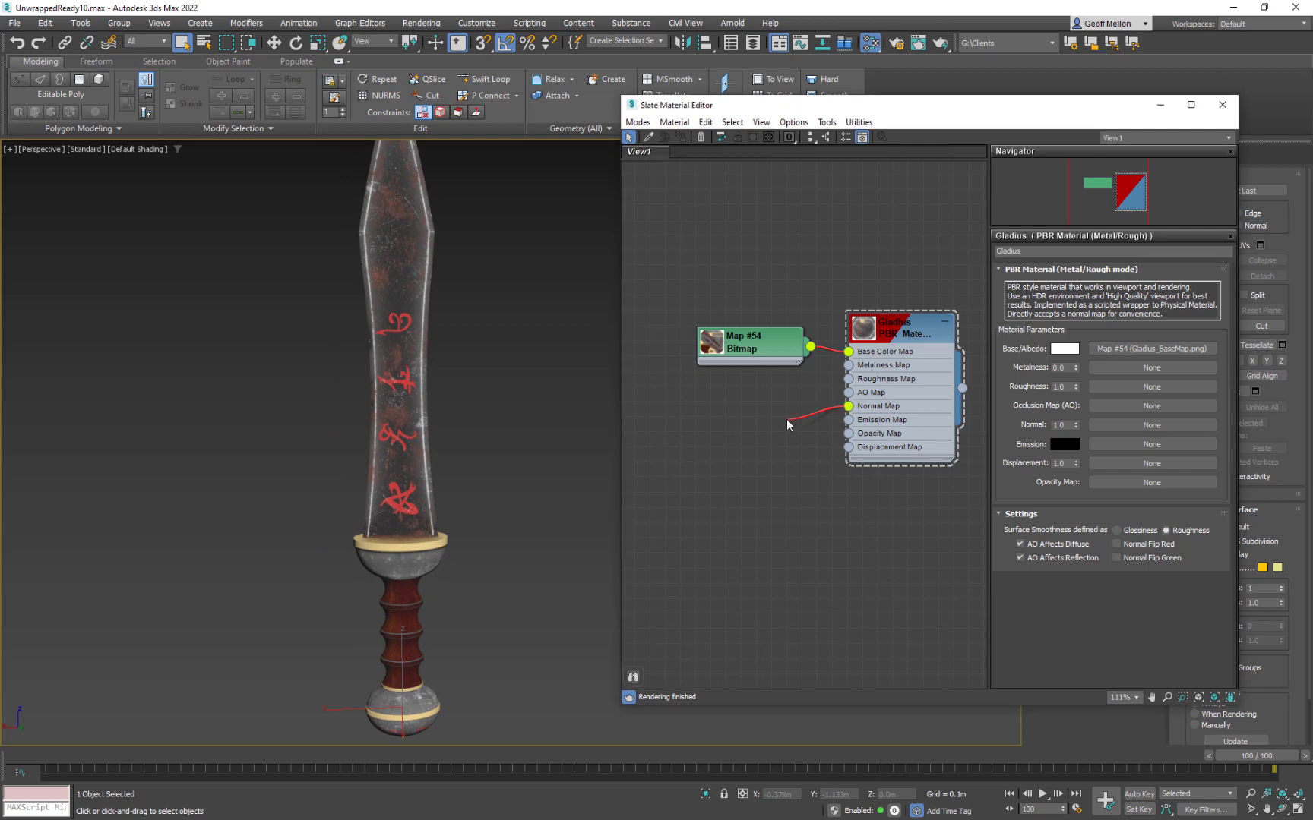
mouse_move(834, 447)
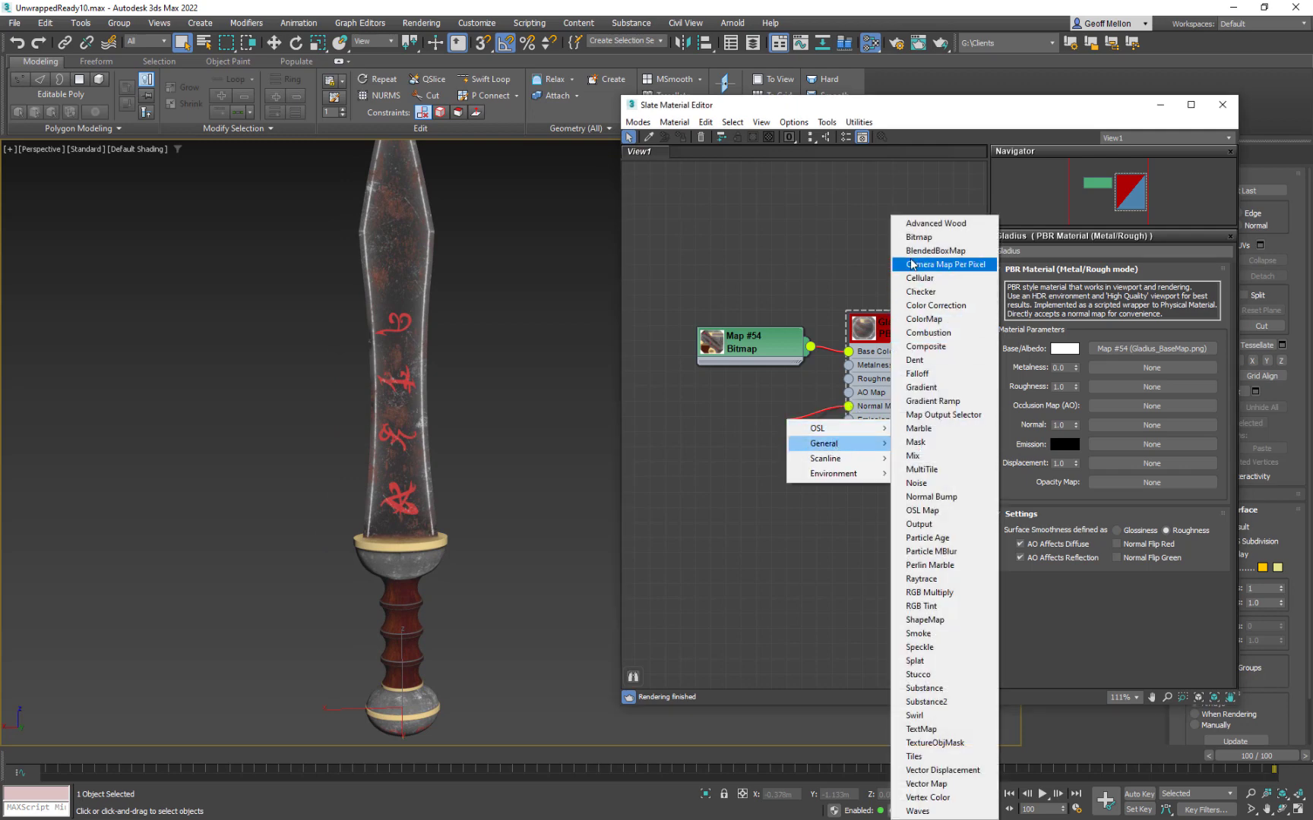
click(923, 239)
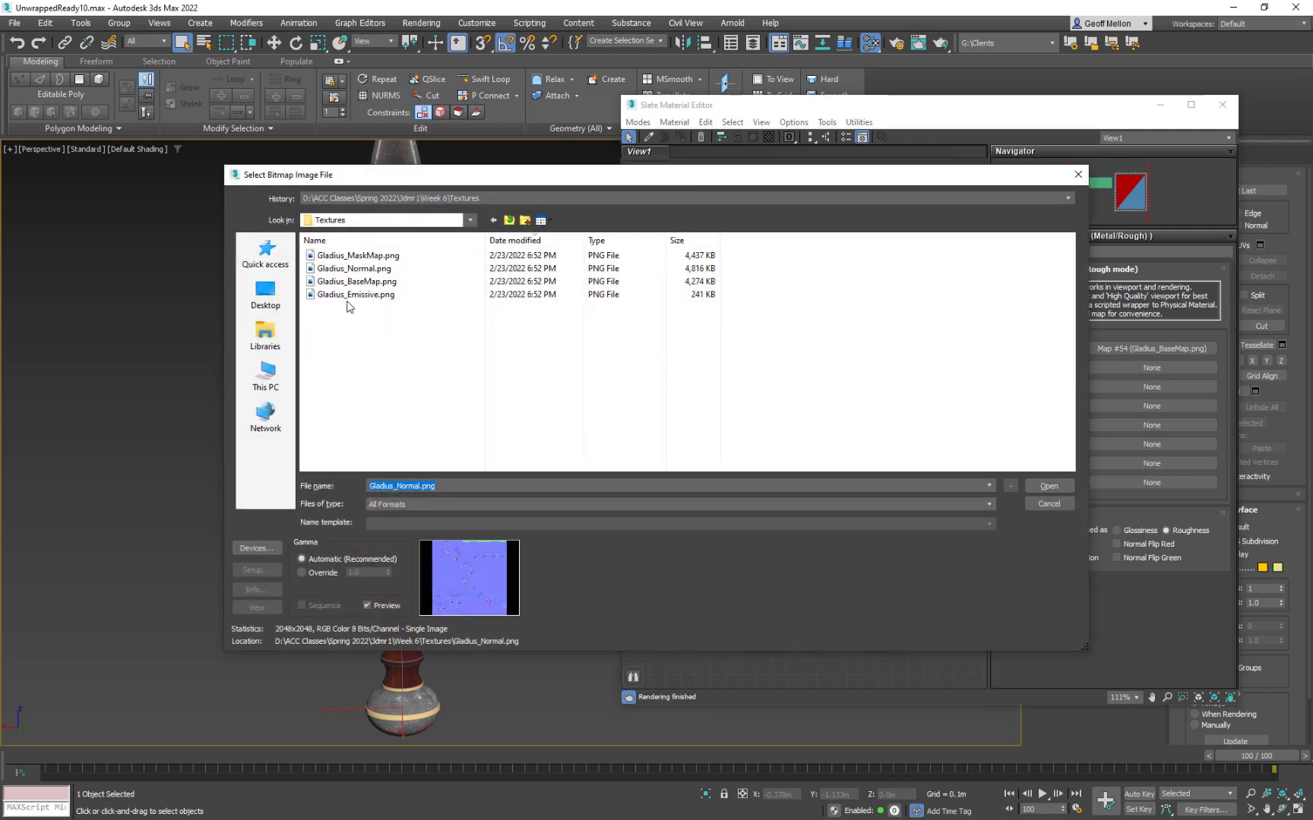
click(356, 269)
click(1048, 486)
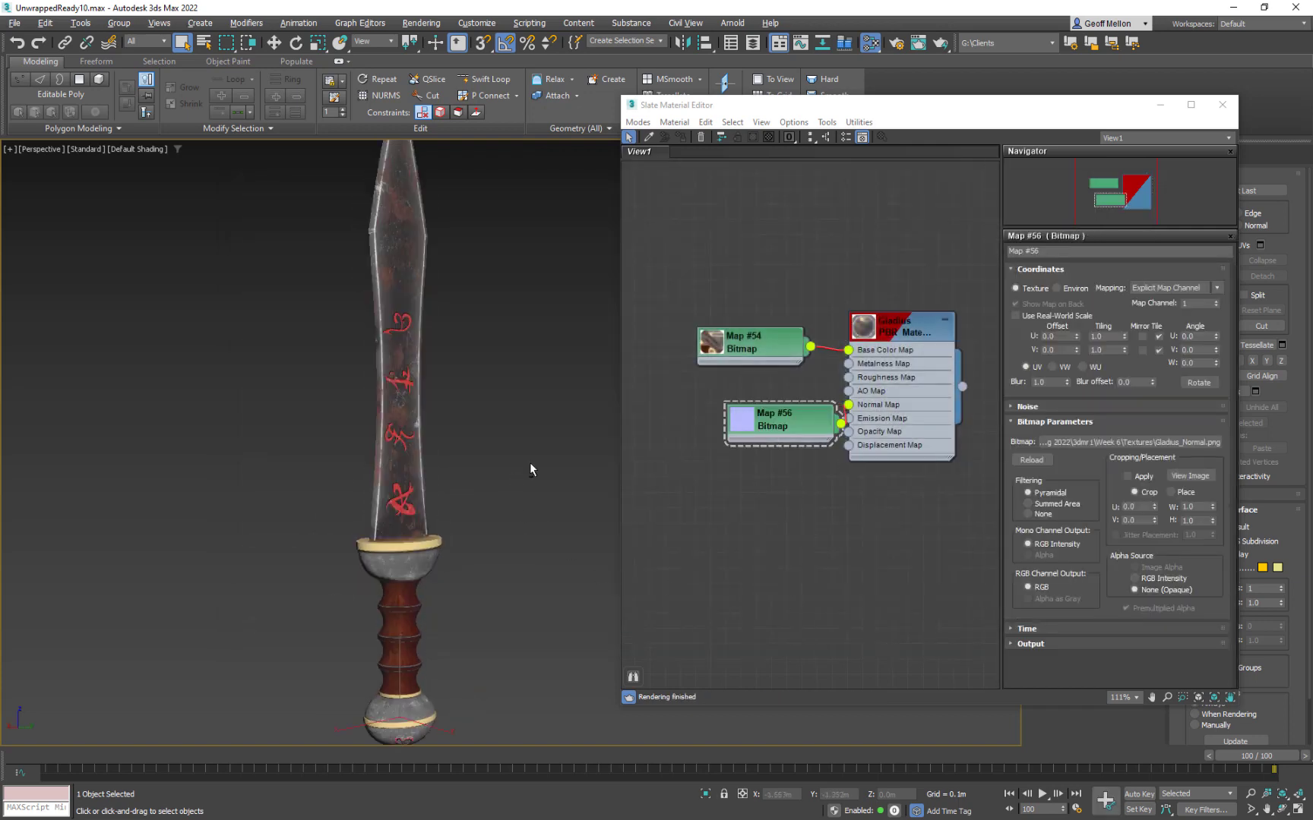
scroll(529, 462, up, 5)
alt+middle_drag(552, 486, 507, 417)
scroll(509, 495, down, 5)
scroll(506, 416, down, 3)
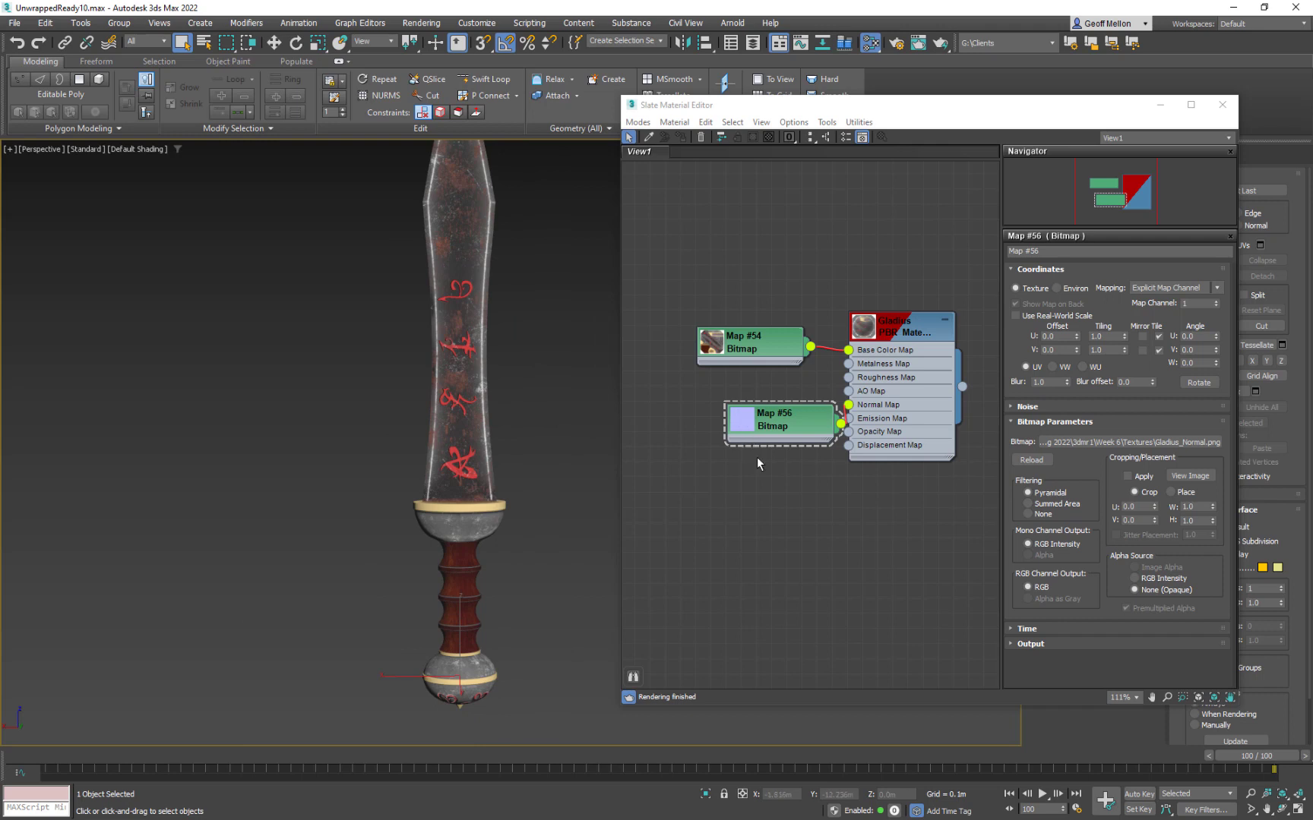
drag(785, 424, 754, 408)
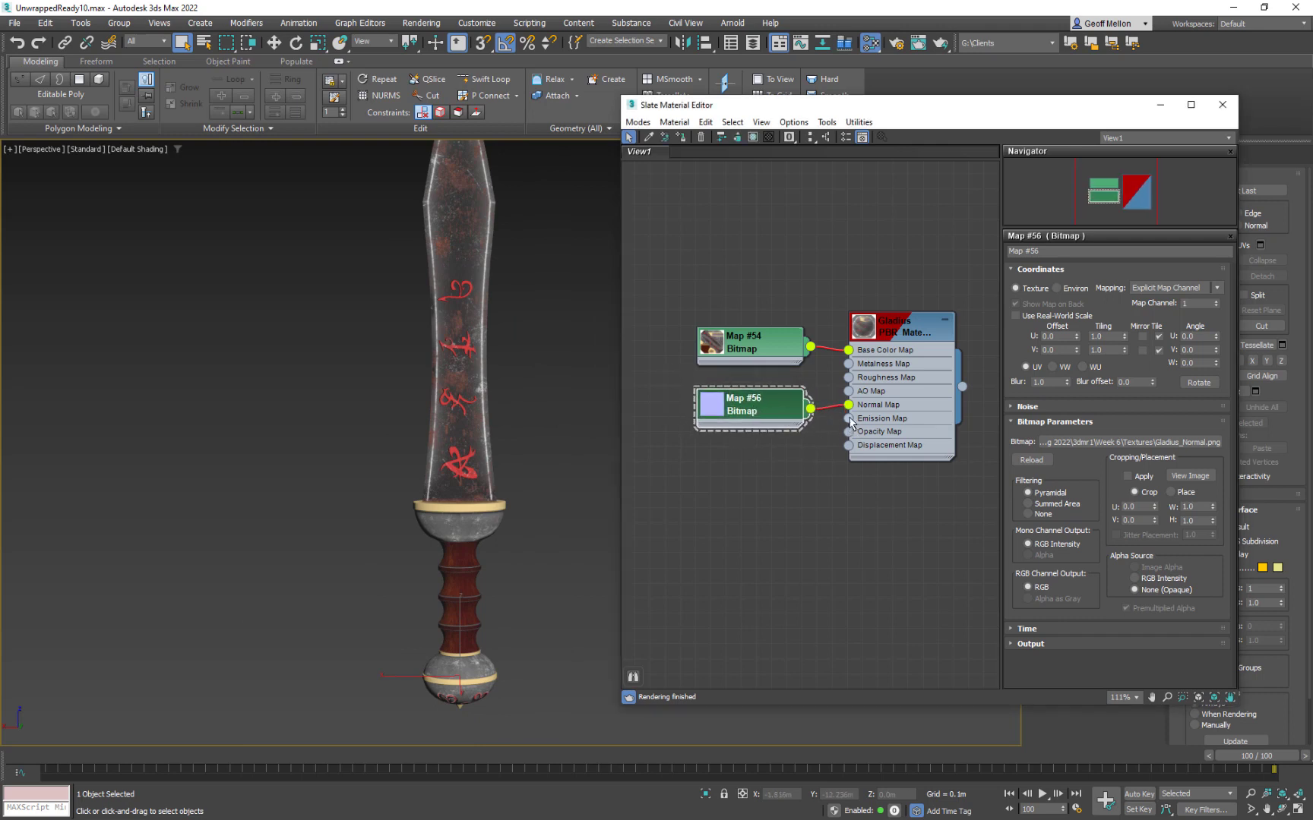
Connect a Bitmap loading Gladius_Emissive.png to the material's Emission Map and check the runes on the sword
drag(773, 464, 773, 465)
mouse_move(844, 488)
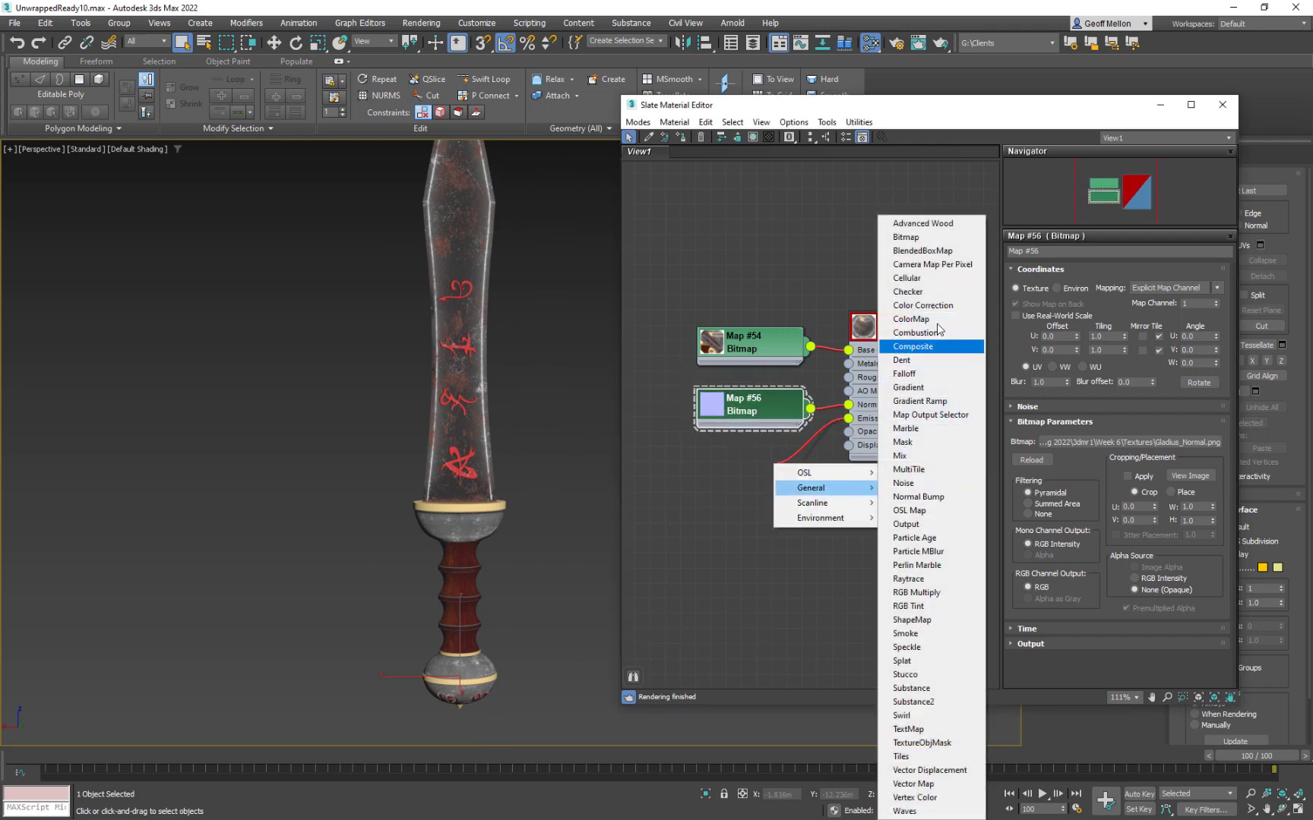
click(906, 237)
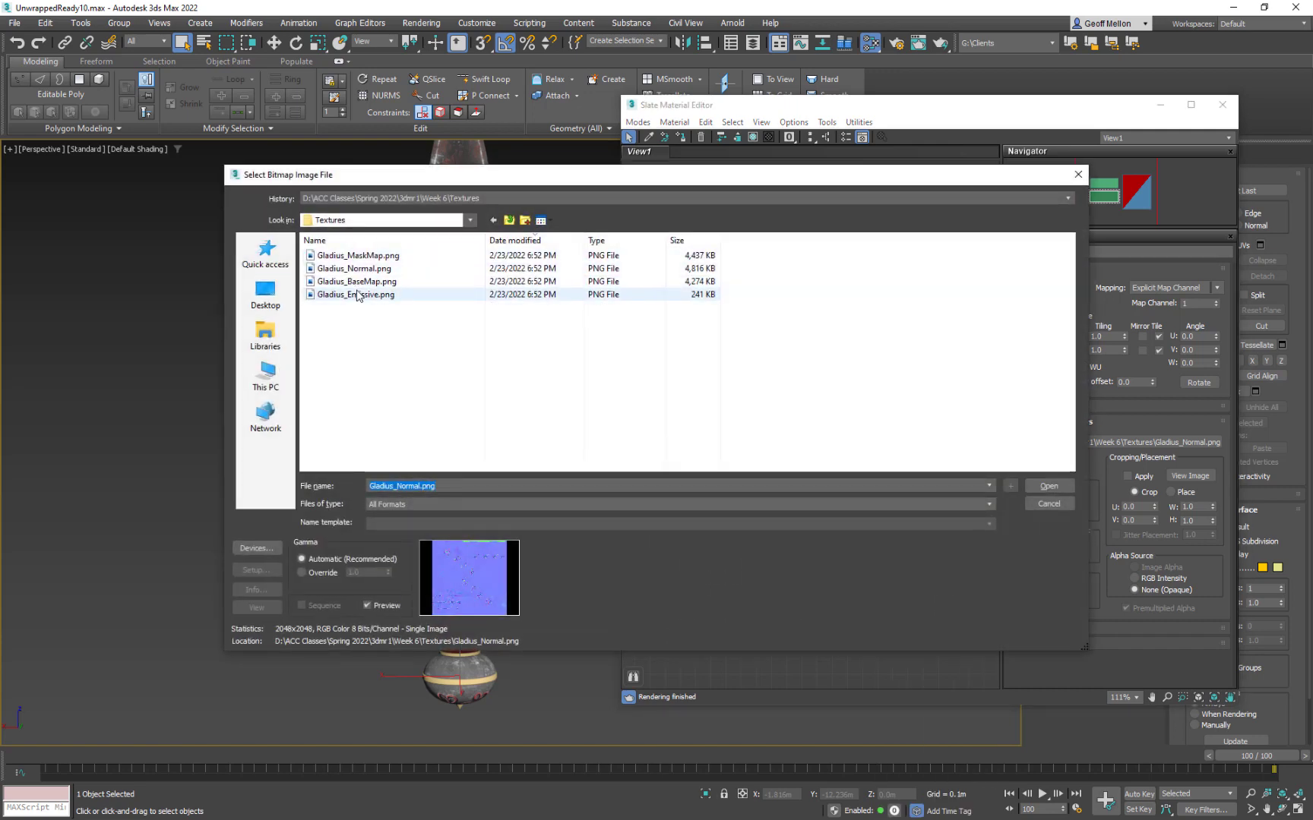
click(358, 297)
click(1049, 486)
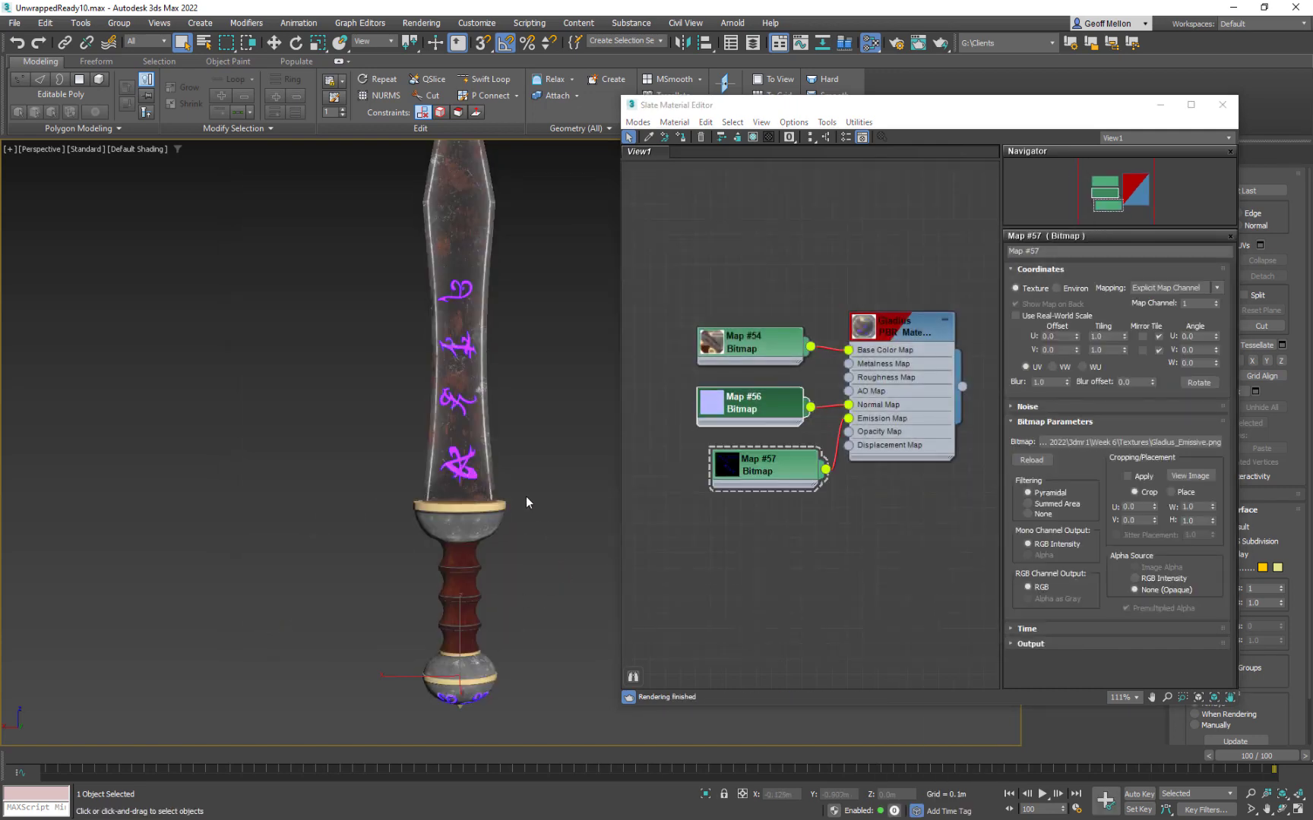
alt+middle_drag(527, 497, 517, 453)
scroll(516, 453, down, 3)
middle_drag(517, 452, 479, 505)
scroll(480, 510, down, 2)
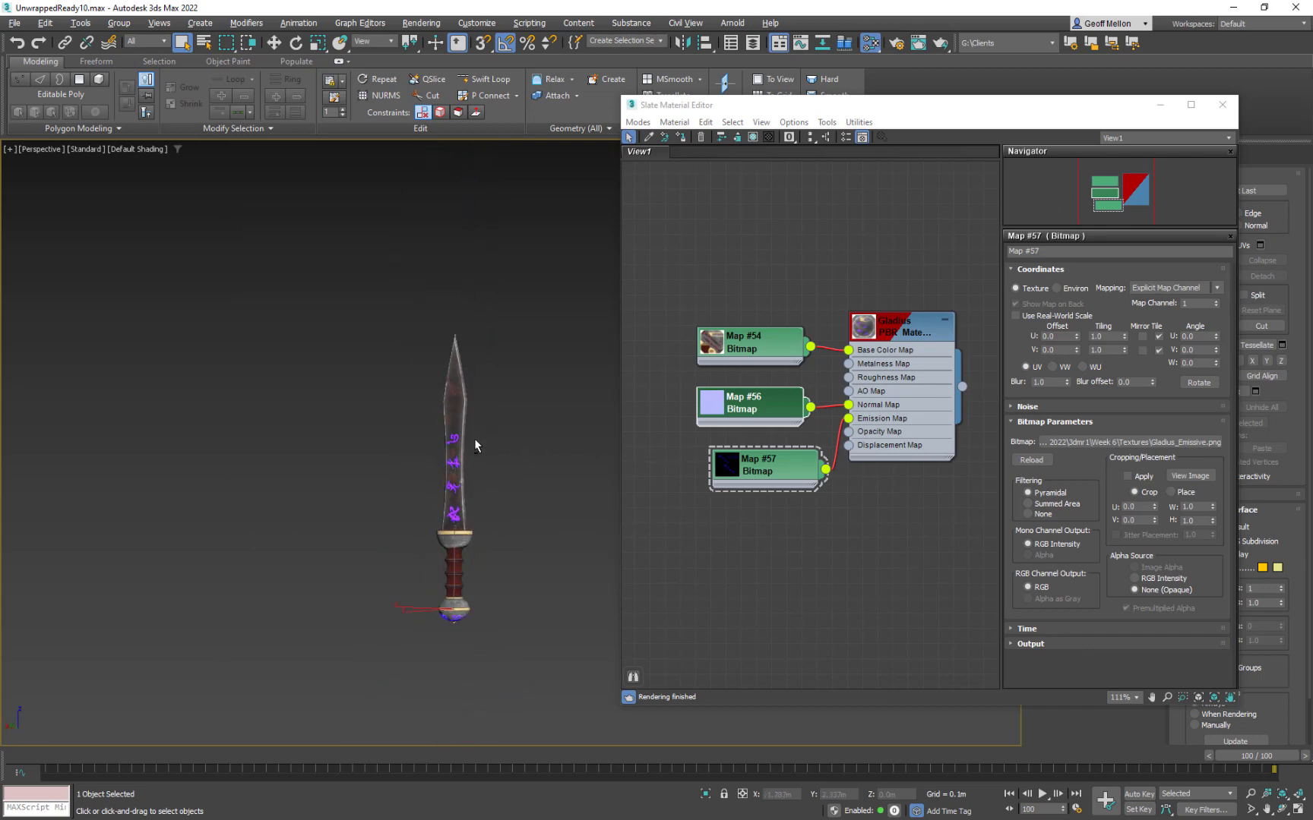
mouse_move(474, 437)
alt+middle_down()
mouse_move(528, 404)
mouse_move(493, 447)
mouse_move(513, 441)
mouse_move(464, 432)
alt+middle_up()
Show the Gladius material's parameters and move the Slate Material Editor clear of the Edit Geometry settings, keeping the sword in view
double_click(925, 339)
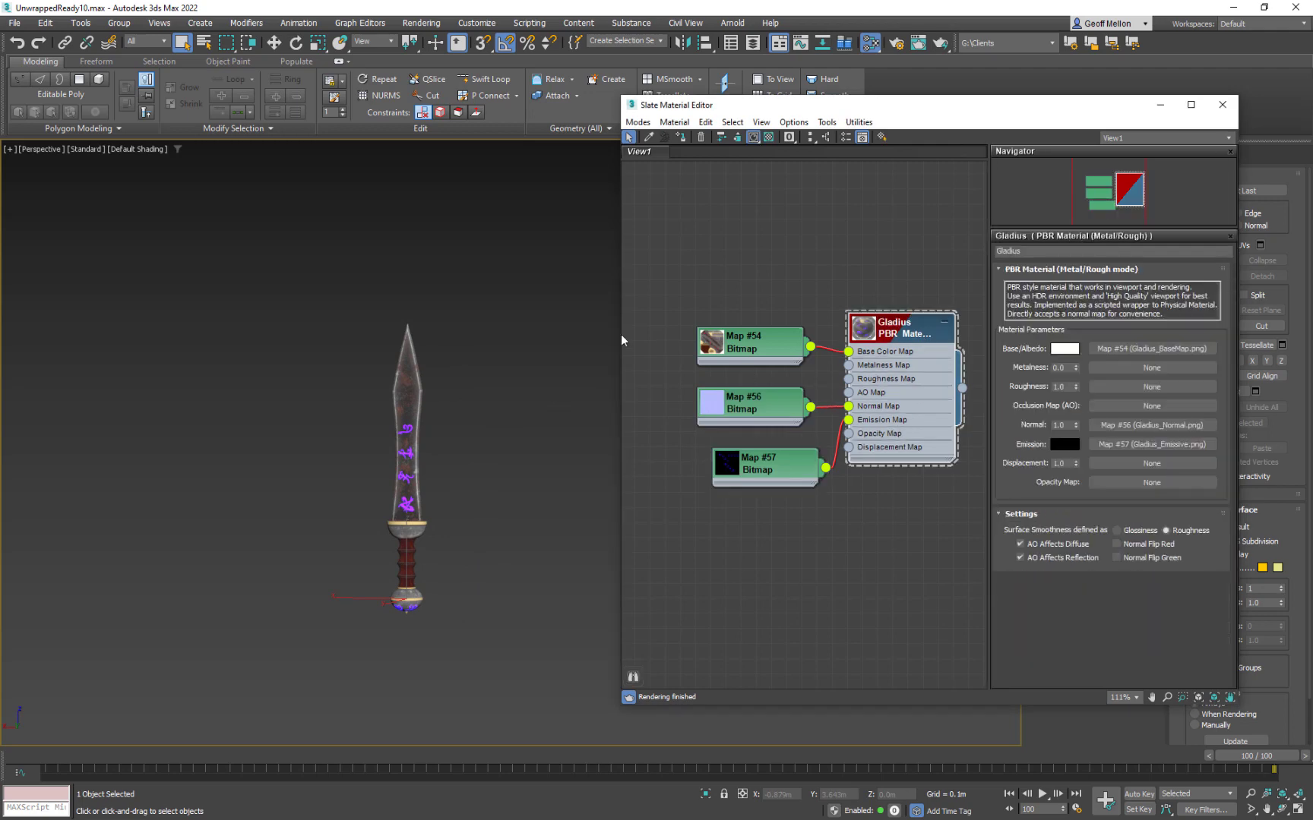
drag(1104, 105, 1006, 114)
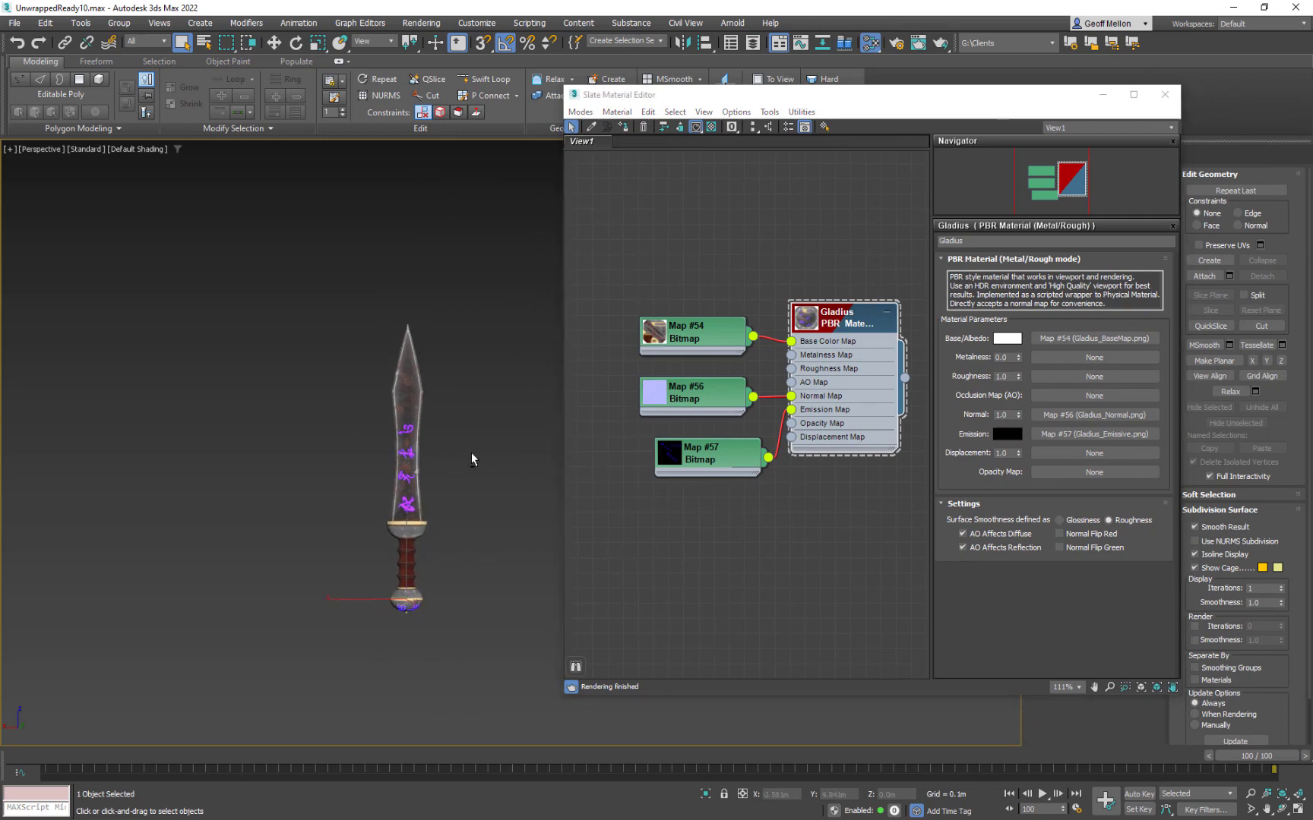
scroll(471, 452, up, 3)
middle_drag(473, 444, 509, 404)
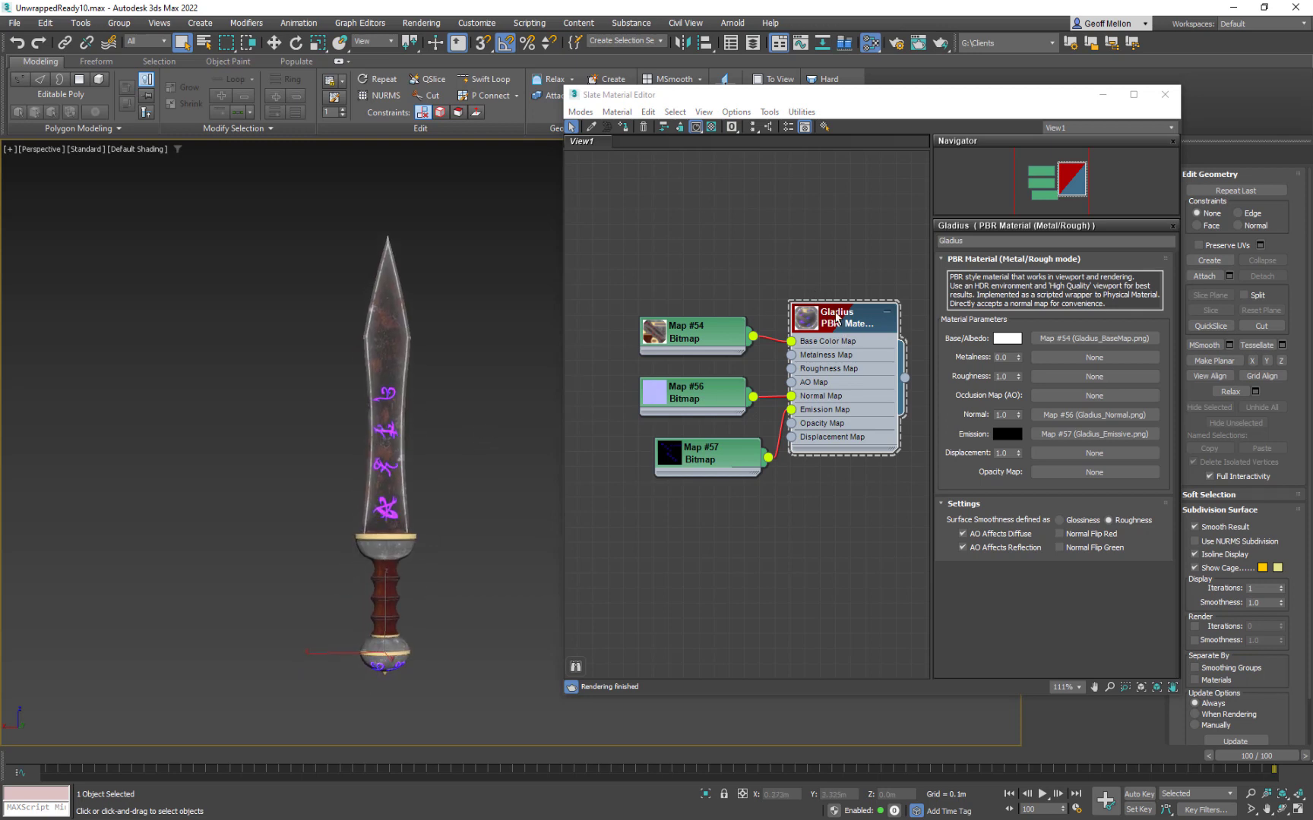
Arrange the base, normal and emissive bitmap nodes in a tight, aligned column beside the Gladius material node
drag(594, 262, 781, 579)
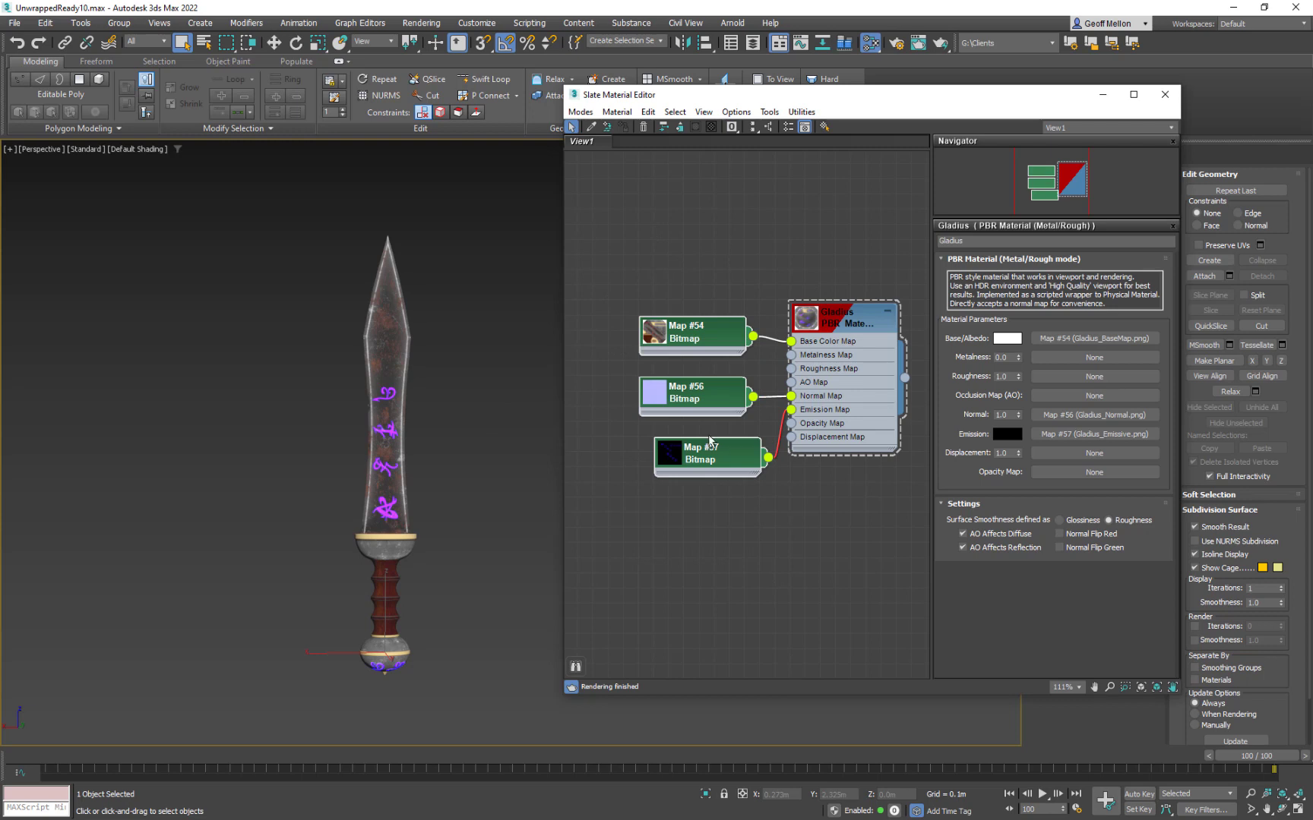
drag(718, 459, 704, 416)
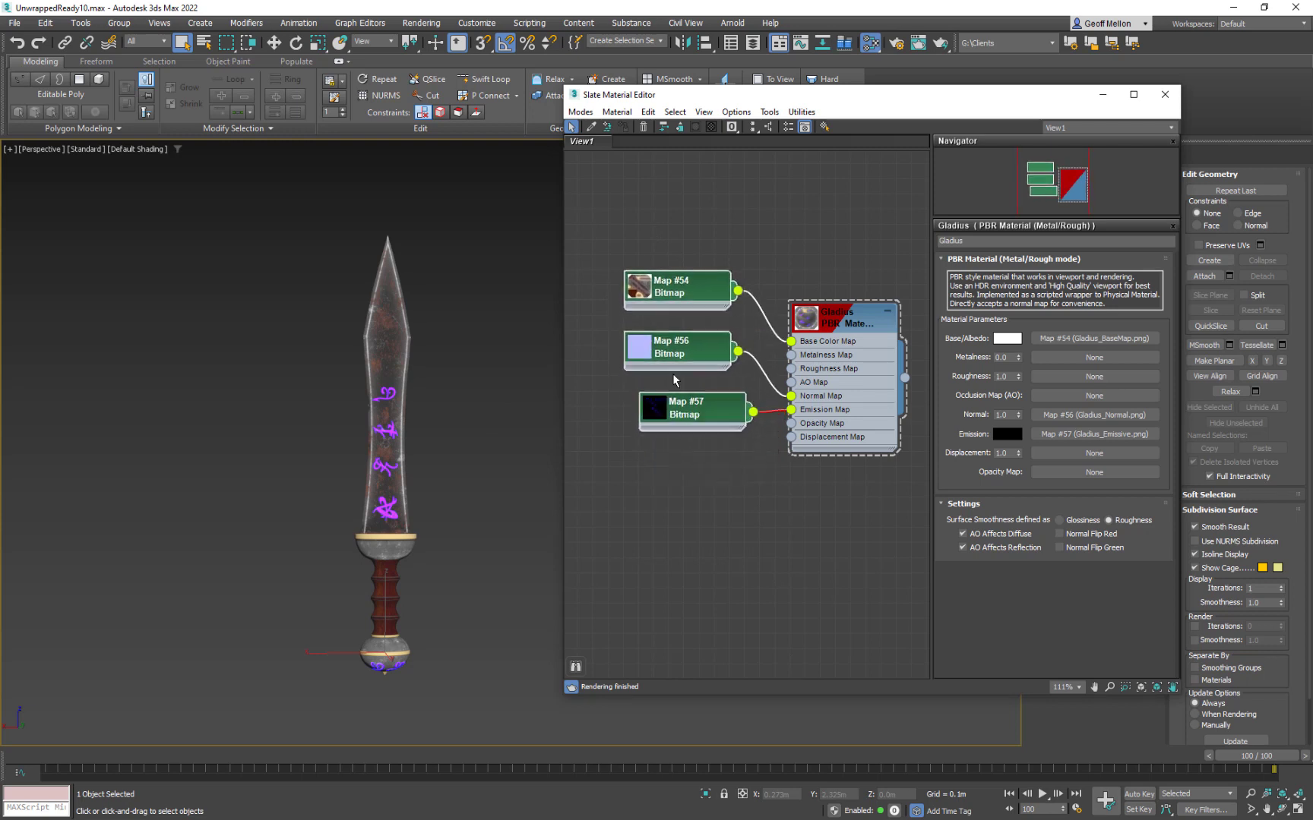
click(602, 353)
drag(669, 352, 684, 366)
drag(678, 291, 693, 322)
drag(626, 283, 701, 432)
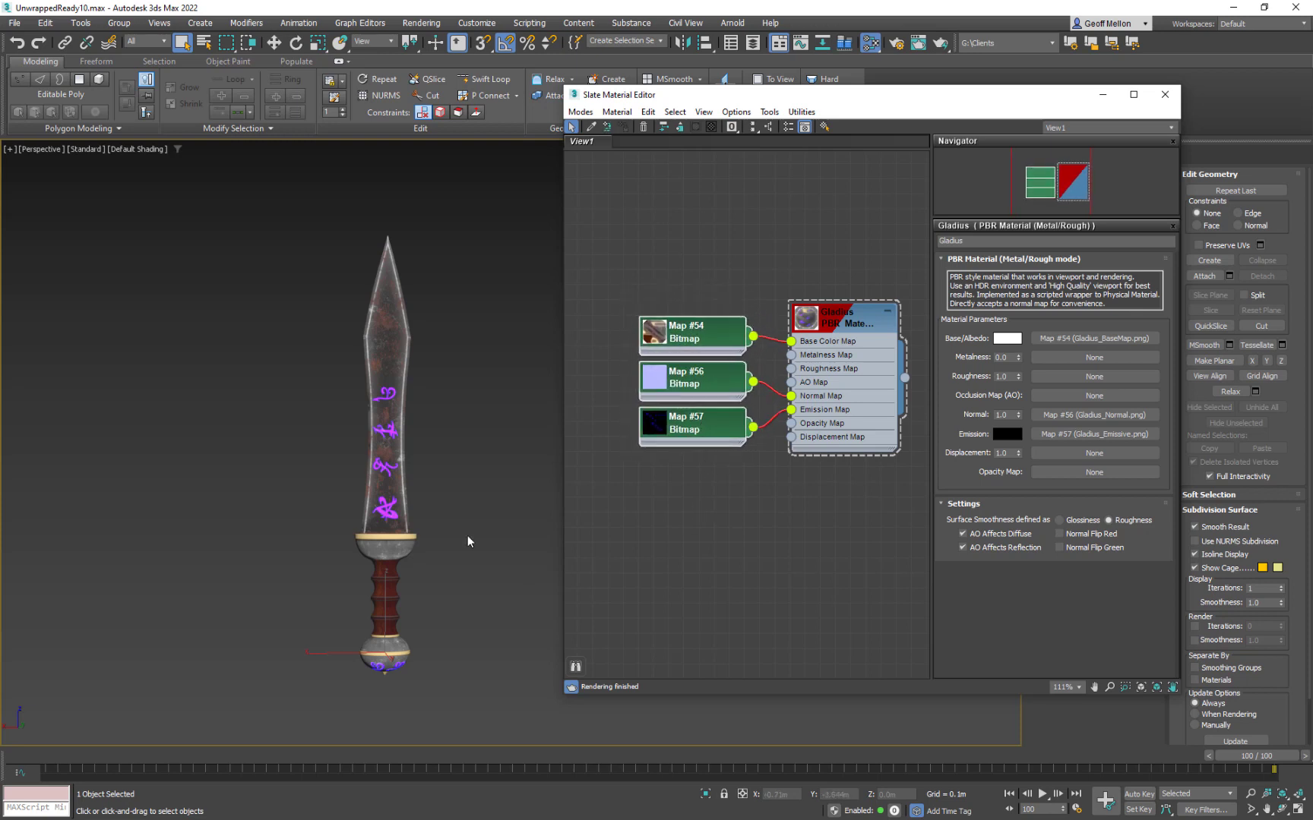
Narrow the Slate Material Editor and place it beside the sword so that the model and the modifier settings stay uncovered
mouse_move(484, 434)
middle_down()
mouse_move(502, 398)
mouse_move(264, 381)
mouse_move(536, 376)
mouse_move(509, 412)
mouse_move(472, 413)
middle_up()
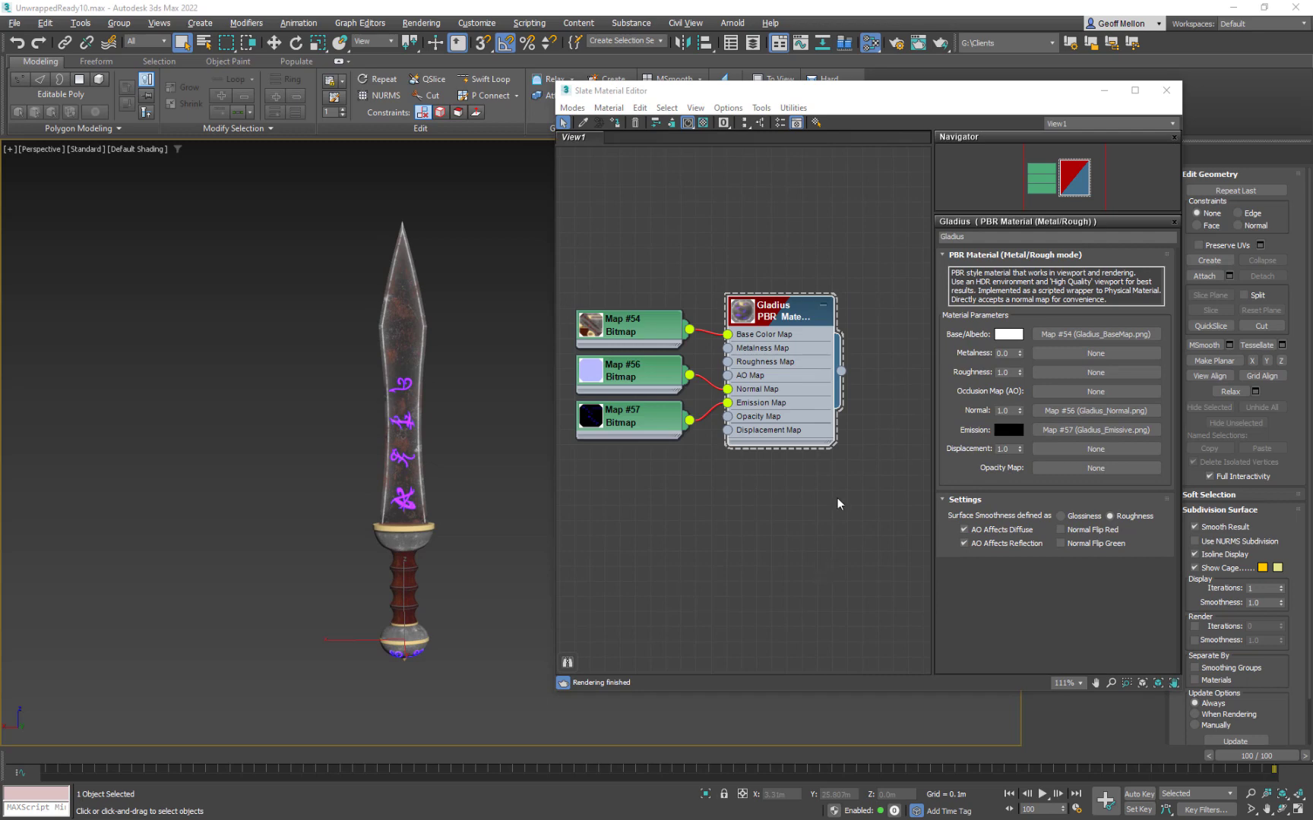
drag(914, 103, 417, 124)
drag(688, 213, 594, 209)
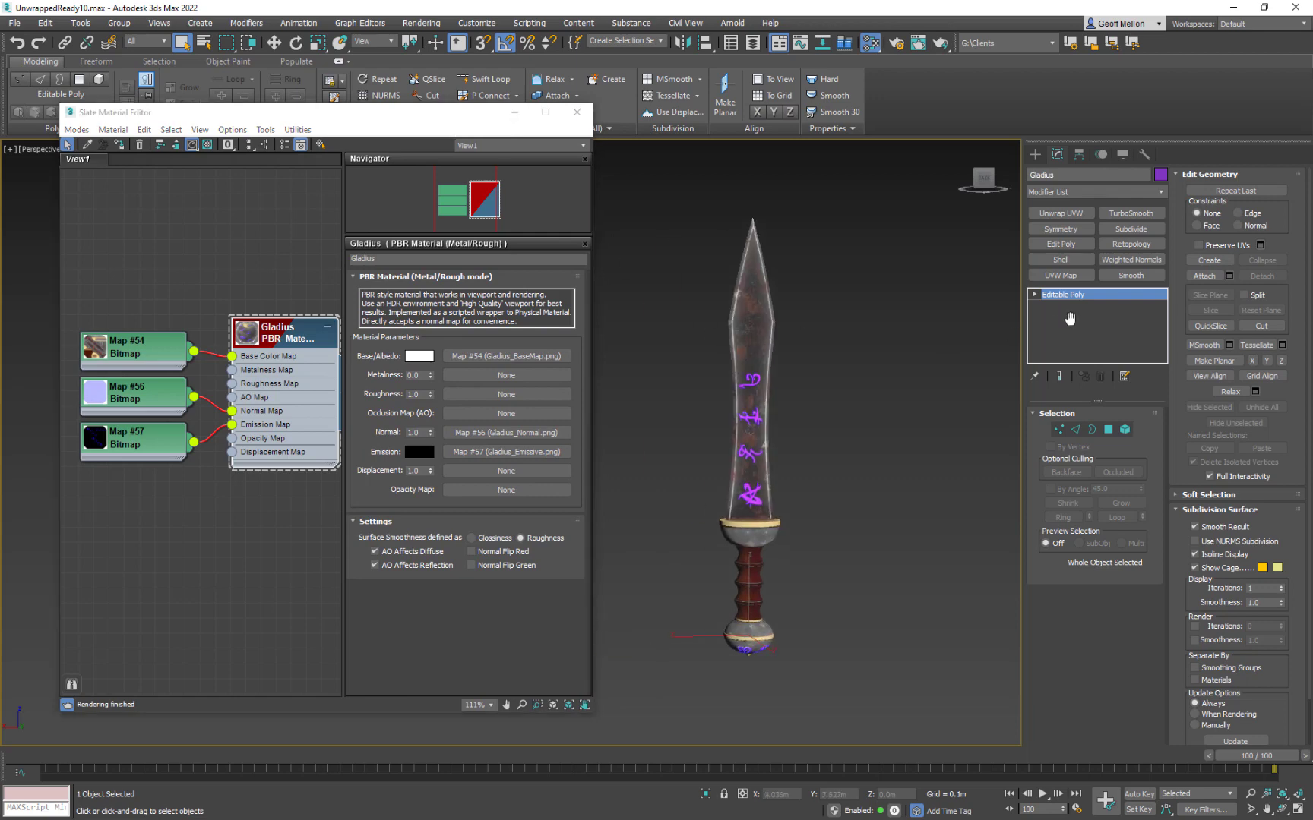
drag(479, 127, 705, 162)
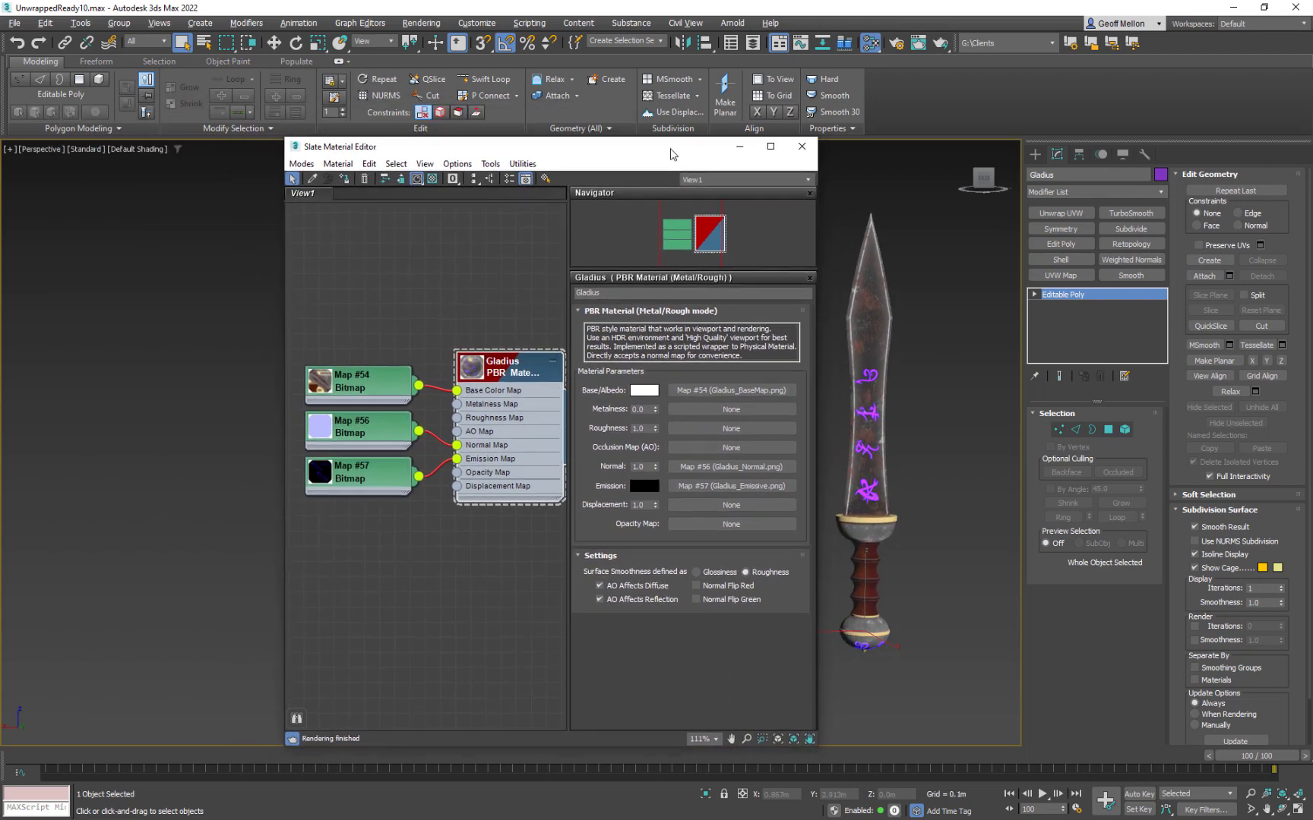